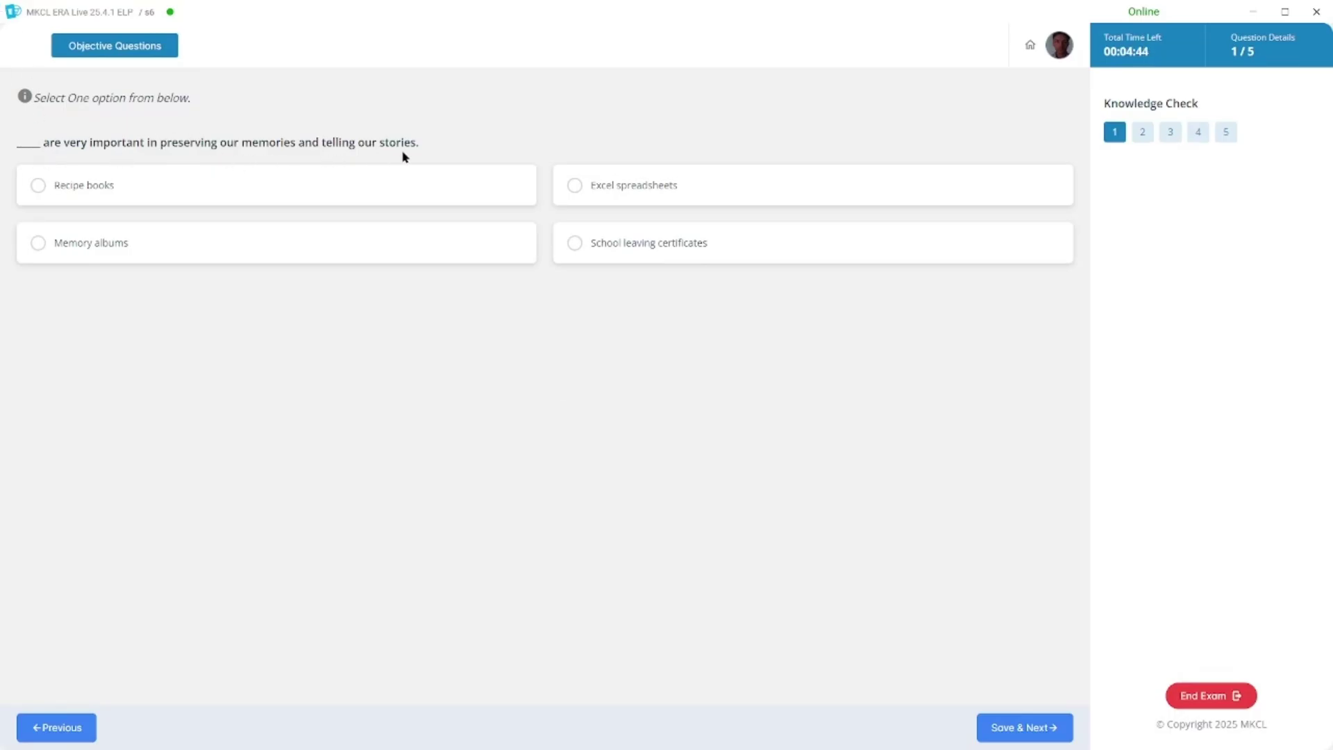
- Answer the preserving-memories question with "Memory albums" and the offline template editing question with "Download", saving both answers
click(196, 241)
click(1053, 722)
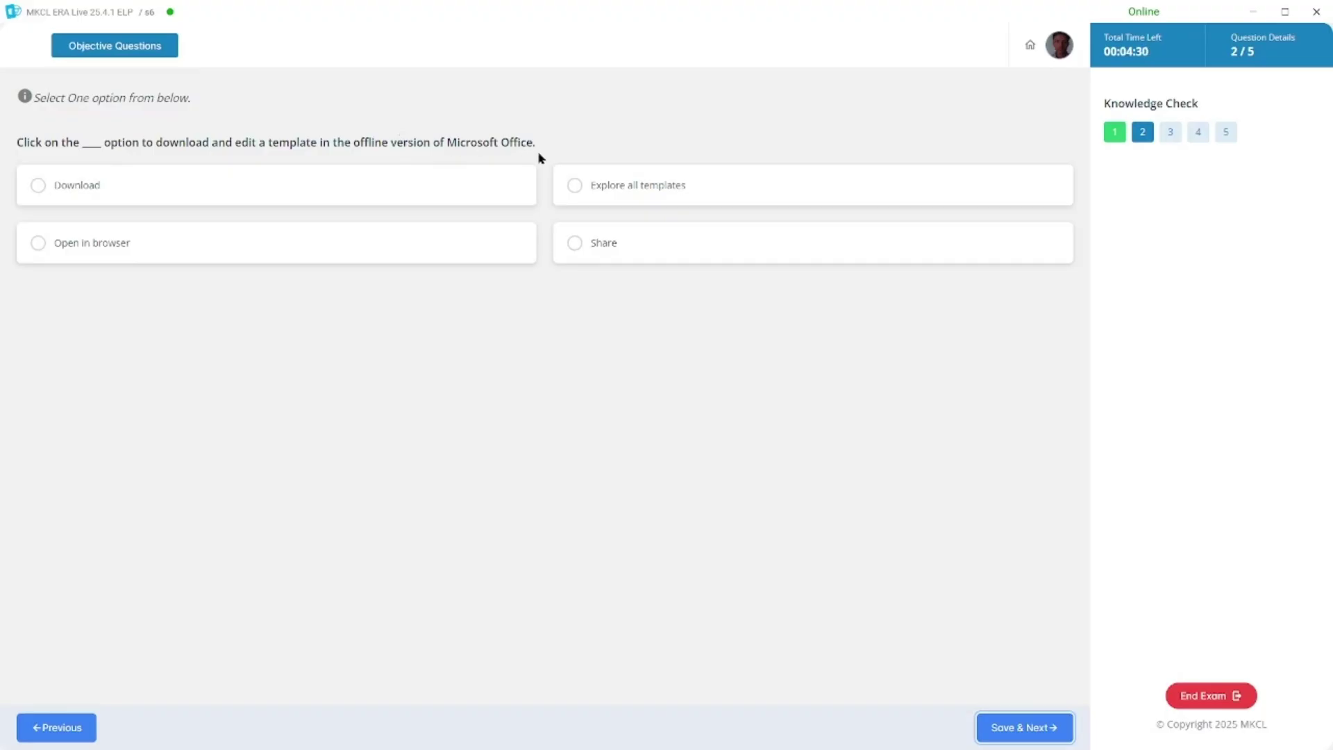
click(469, 195)
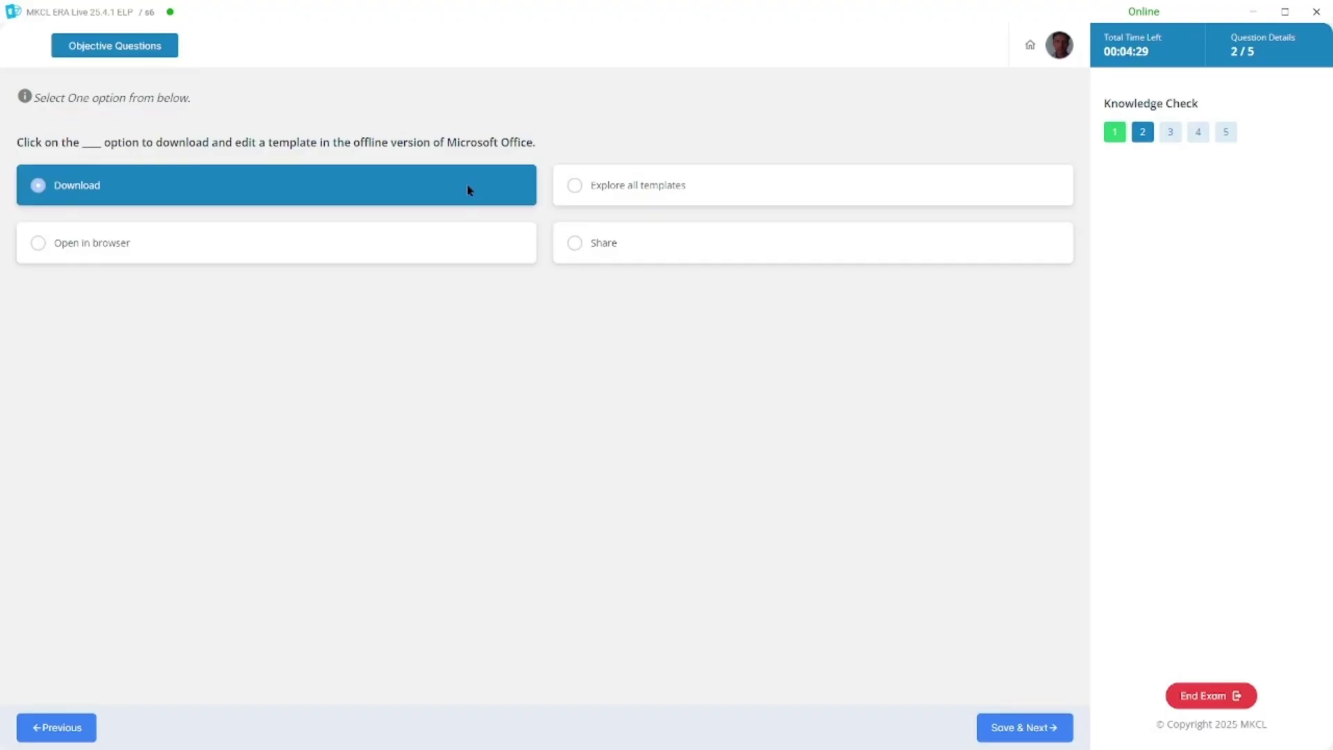
click(1008, 731)
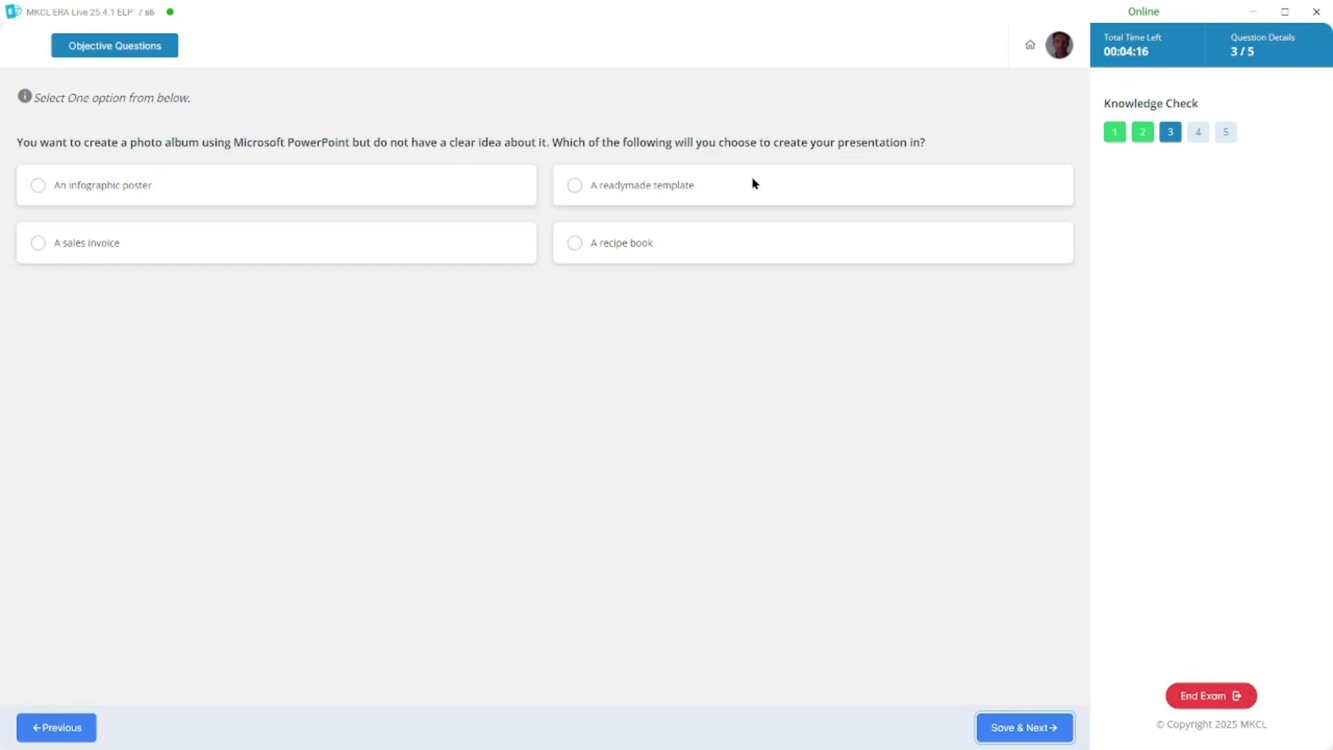
- Answer the PowerPoint photo album question with "A readymade template" and choose the Summer Picnic family image as the photo album, saving both
click(705, 188)
click(1055, 726)
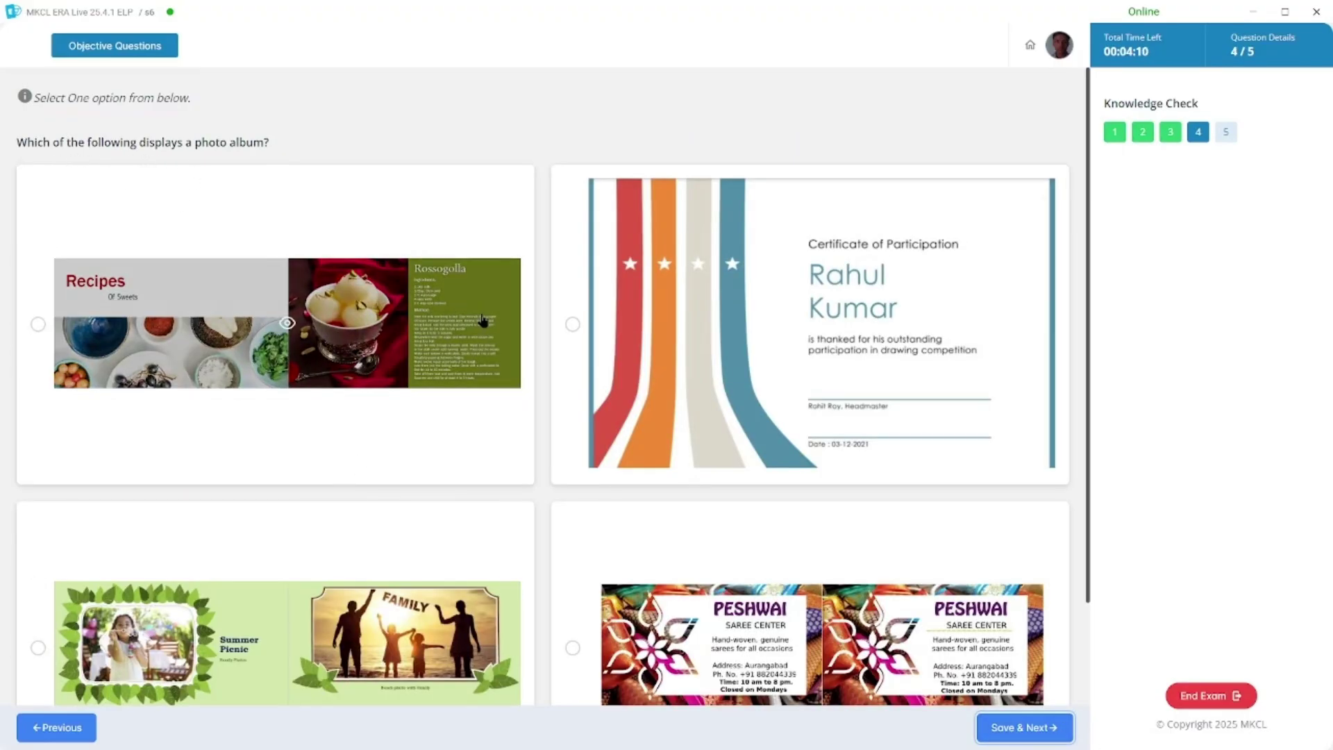
scroll(348, 410, down, 2)
click(40, 526)
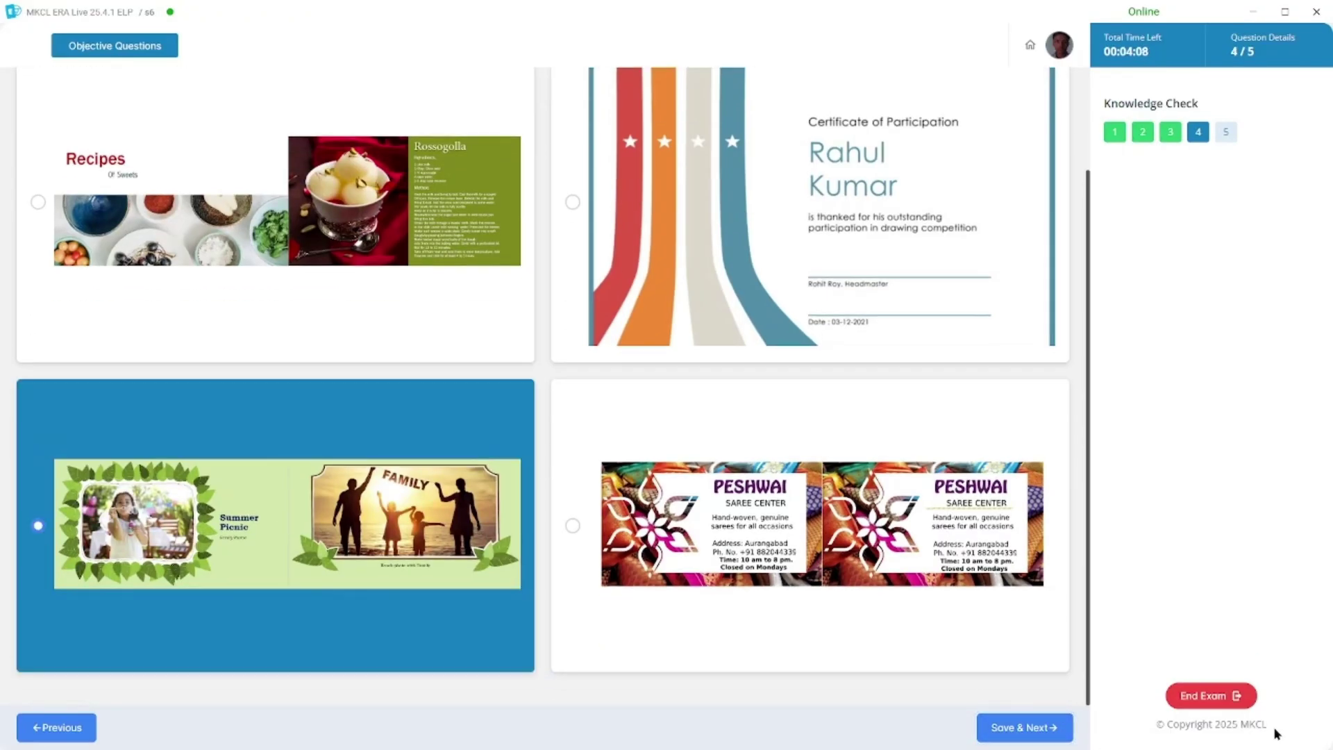
click(1050, 727)
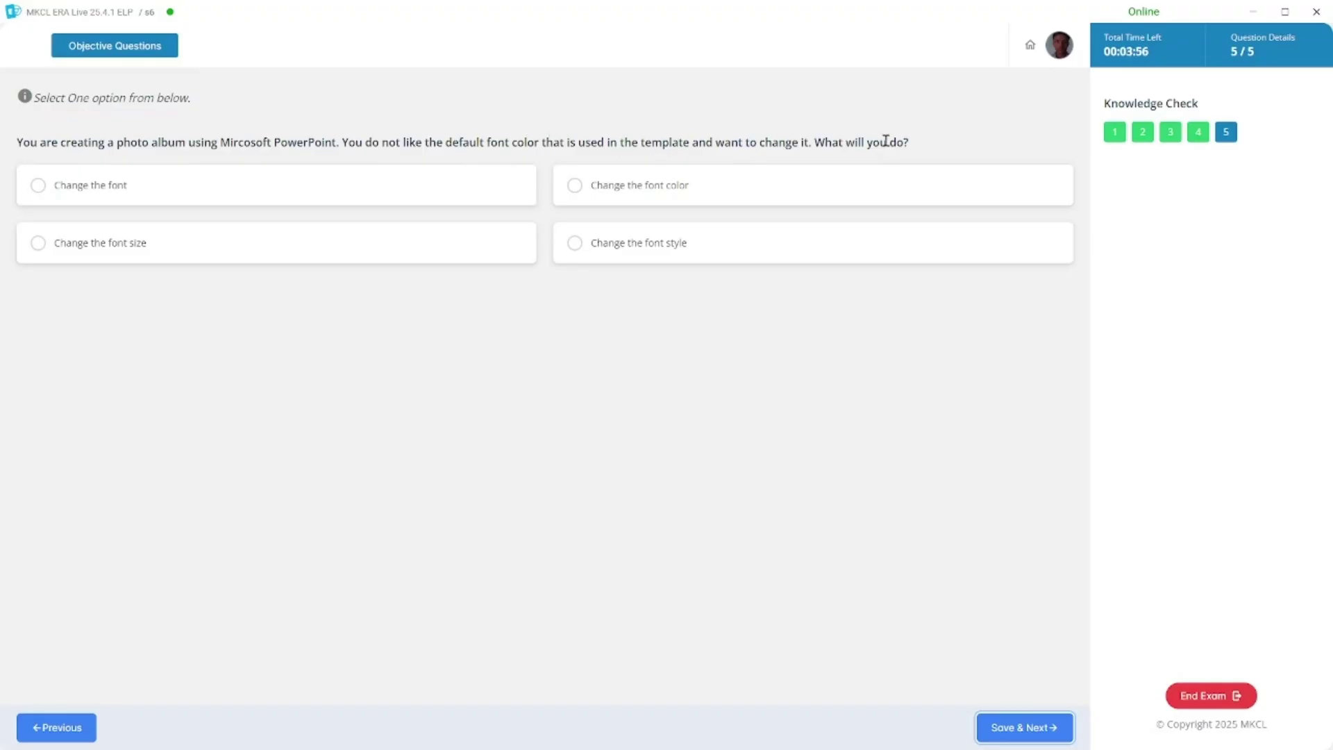
- Answer the default font color question with "Change the font color", save it and end the five-question knowledge check
click(696, 198)
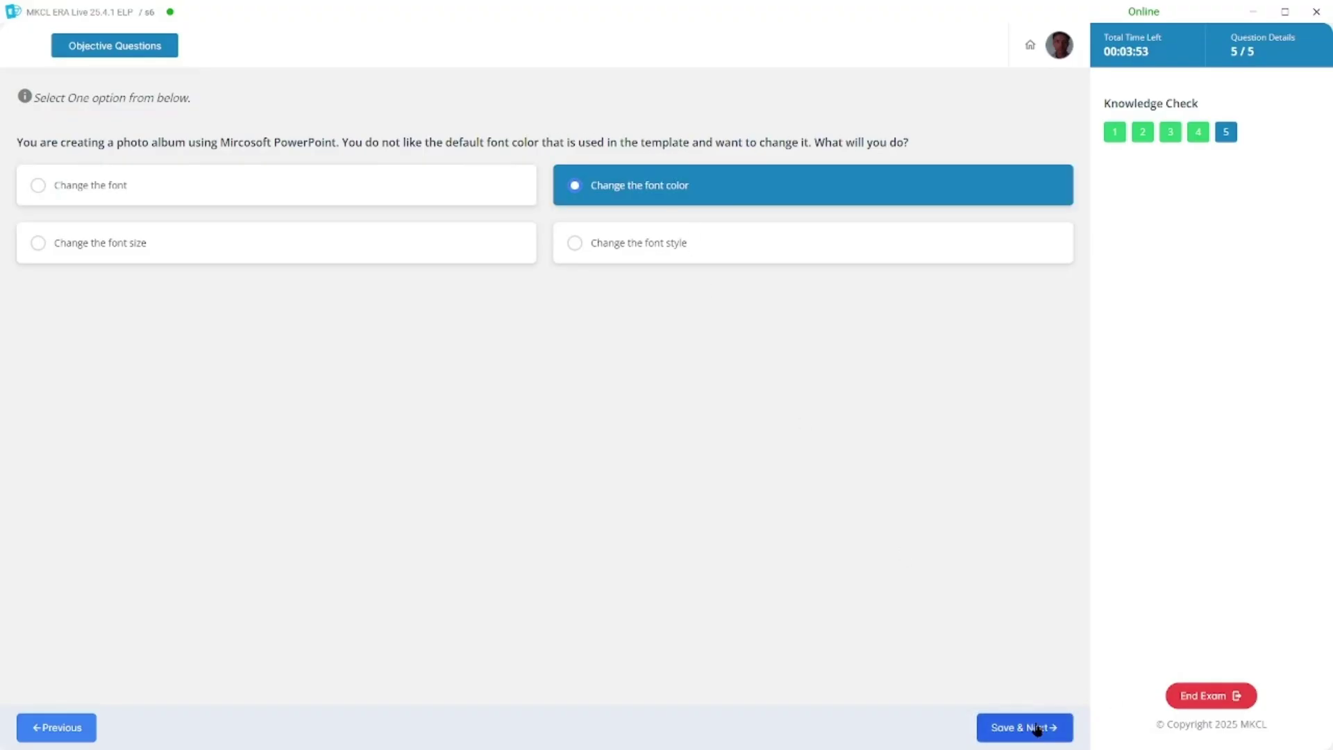
click(1024, 727)
click(763, 460)
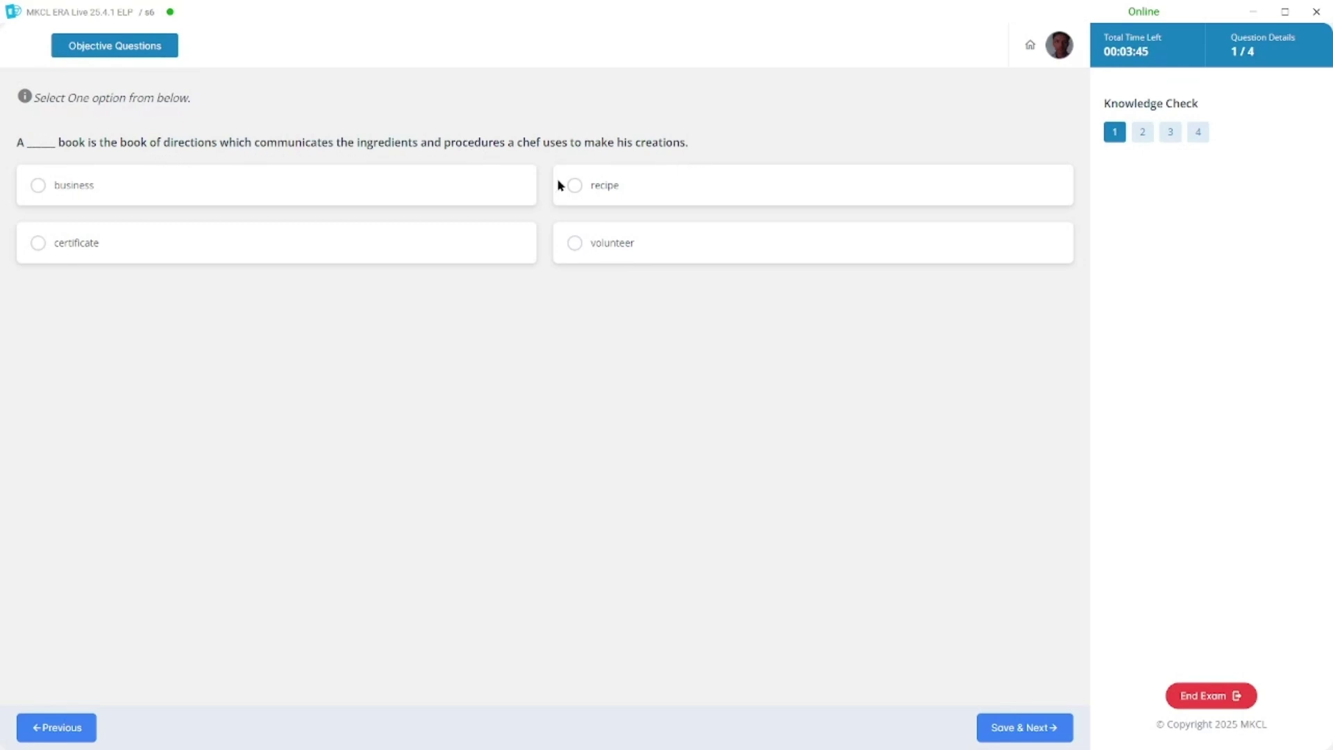
- Answer the chef's directions book question with "recipe" and the picture-changing question with "Right click > Change Picture", saving both answers
click(640, 188)
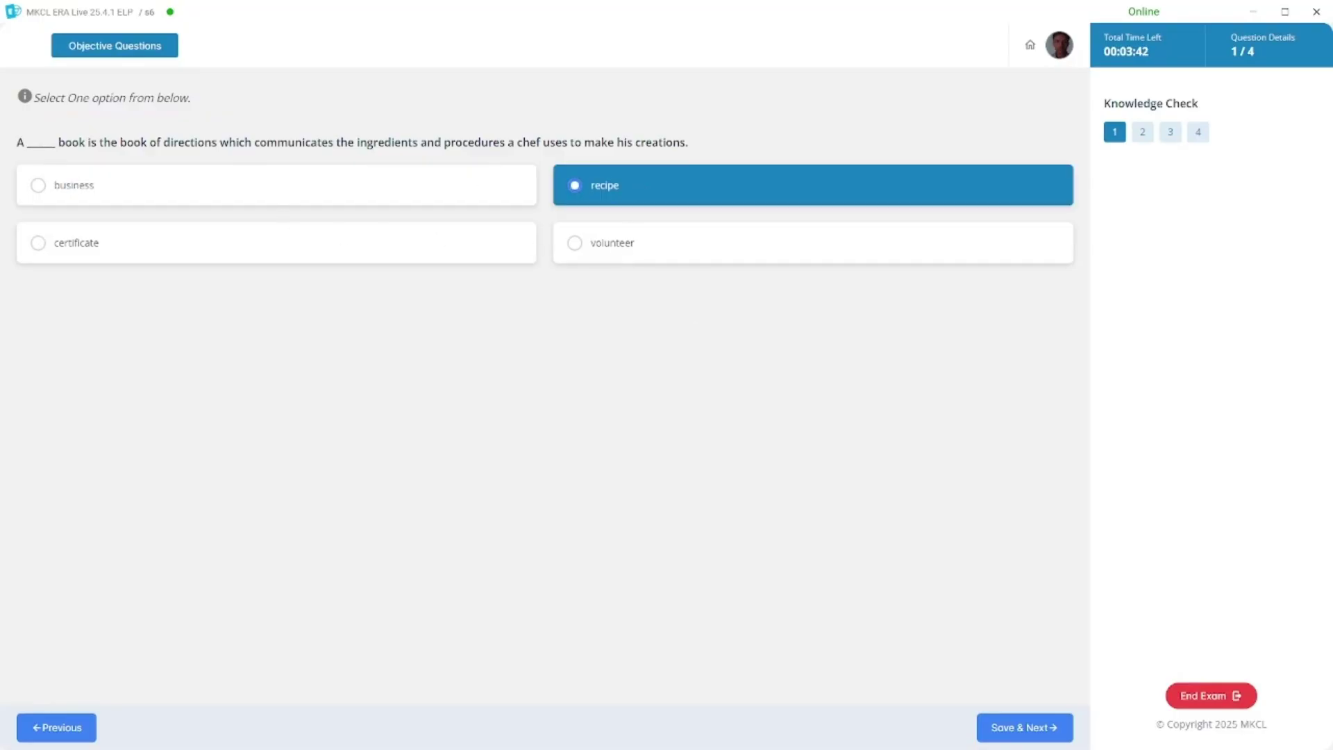
click(1049, 730)
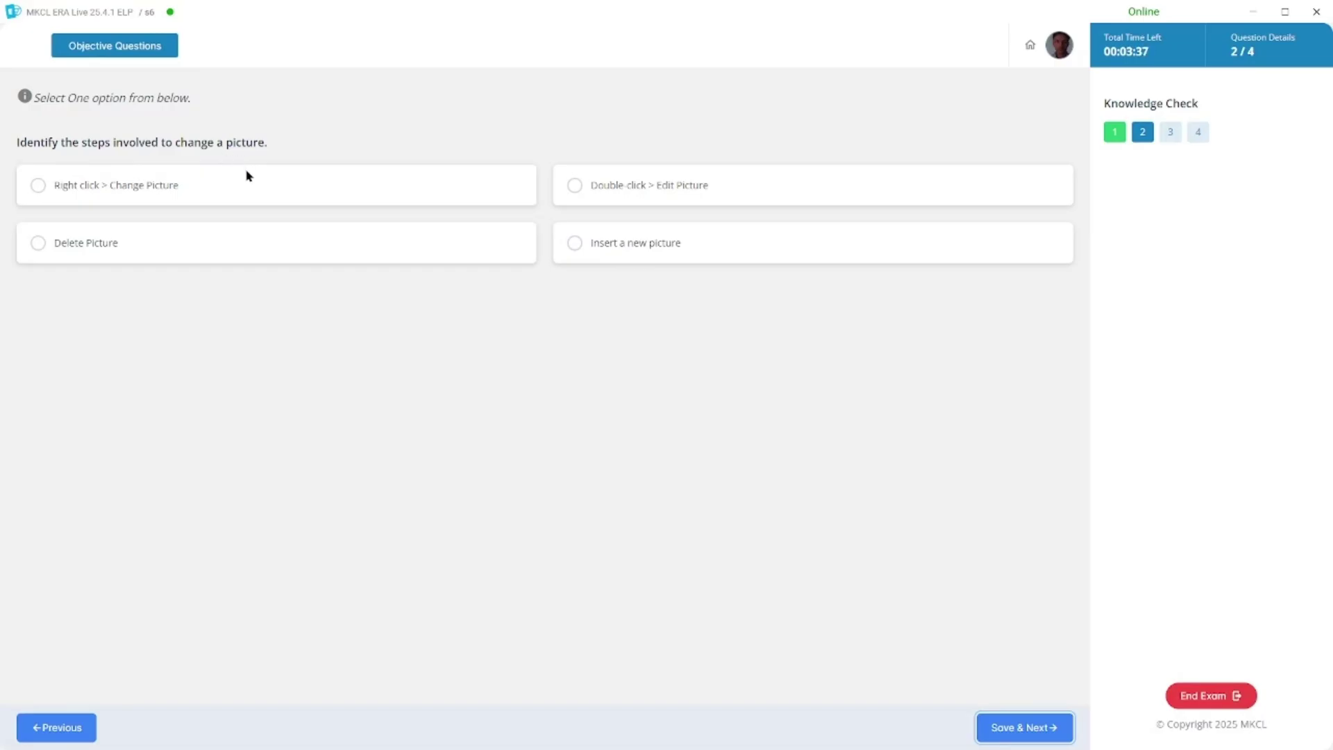
click(257, 191)
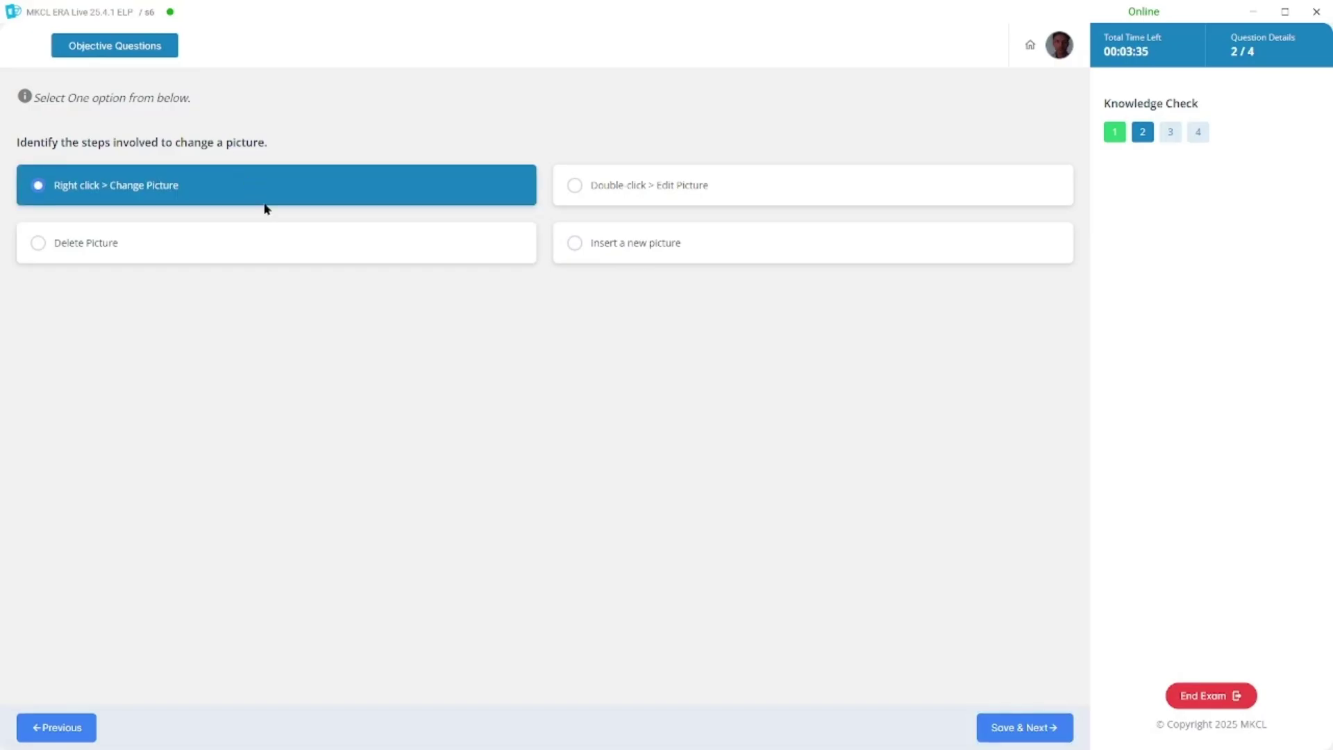
click(1019, 729)
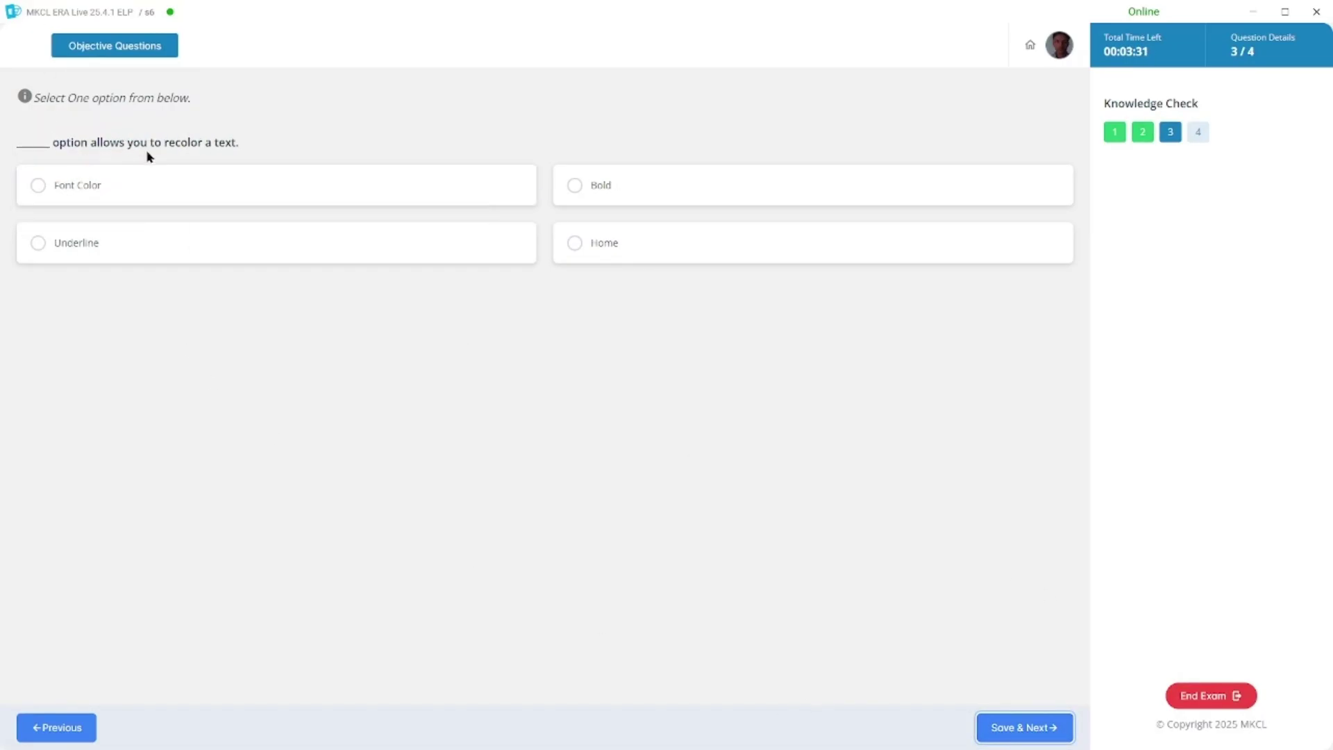
- Answer the text recoloring question with "Font Color" and the Crop option question with "Format", saving both answers
click(219, 185)
click(1038, 736)
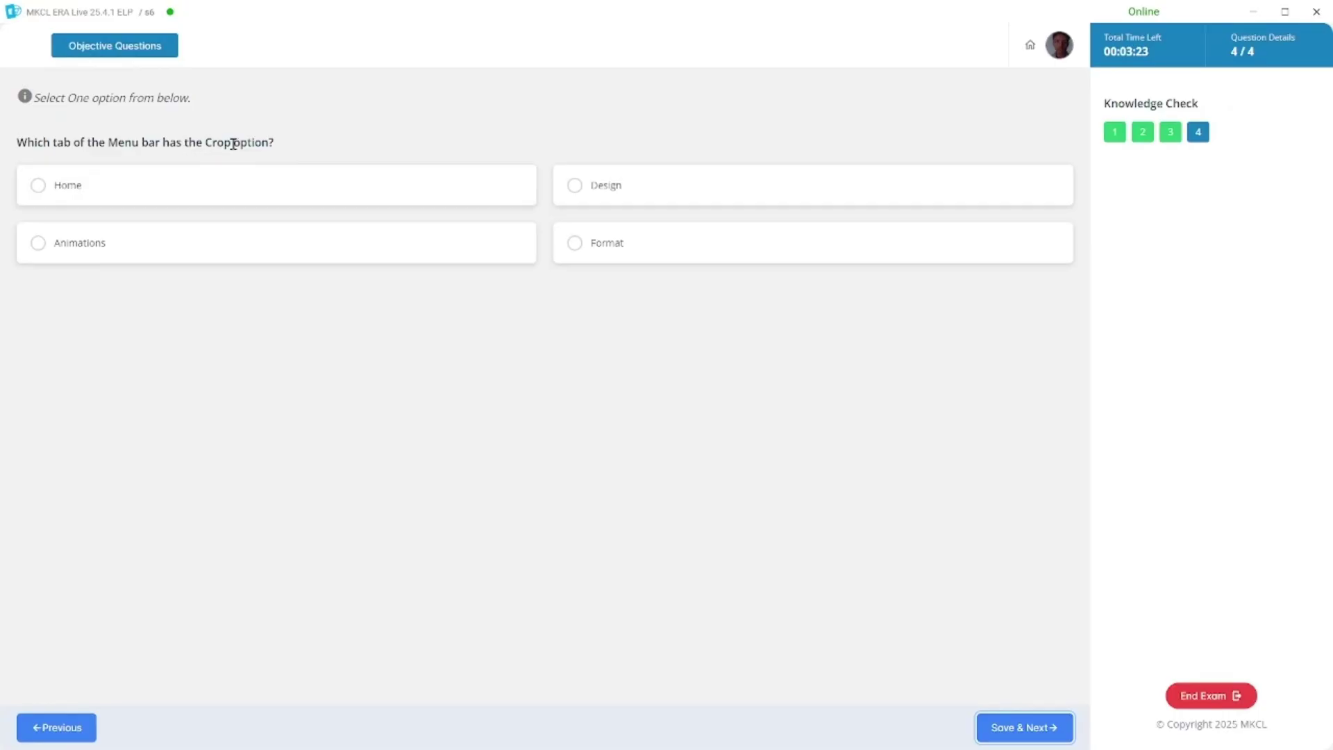
click(586, 254)
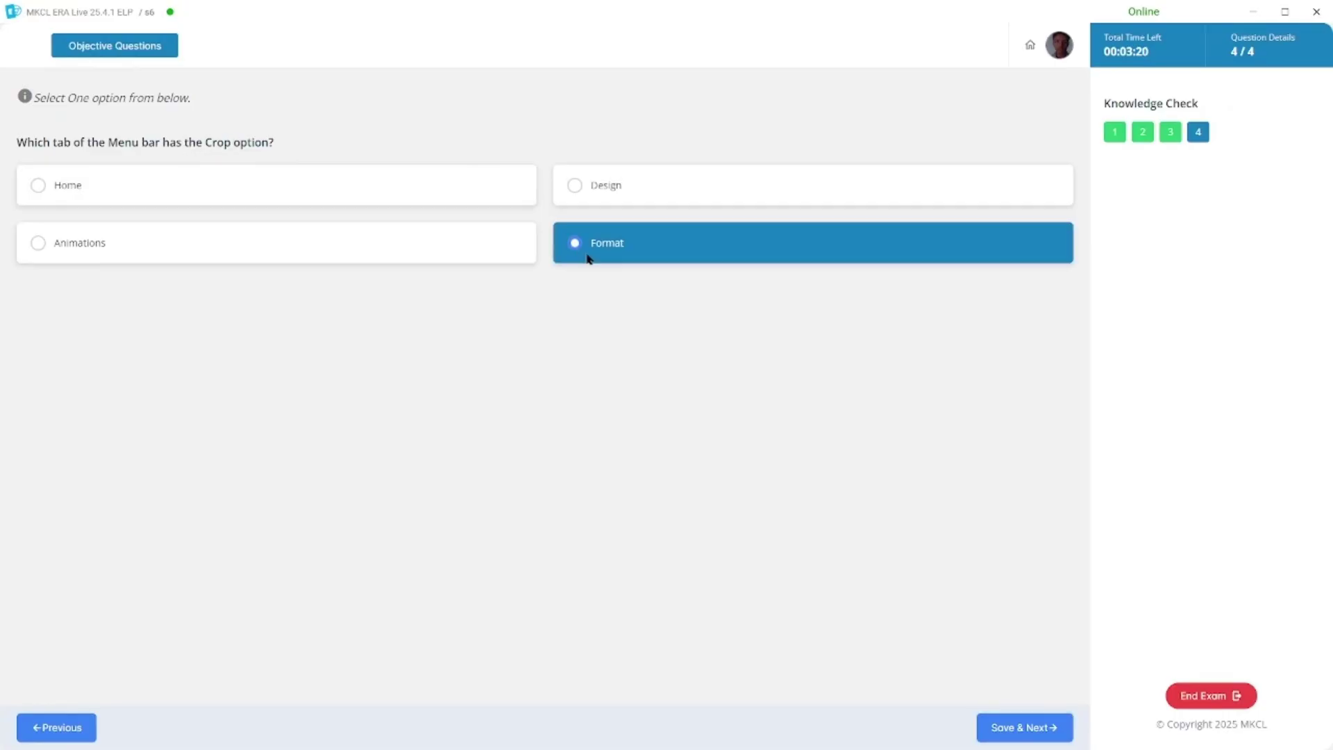
click(1033, 727)
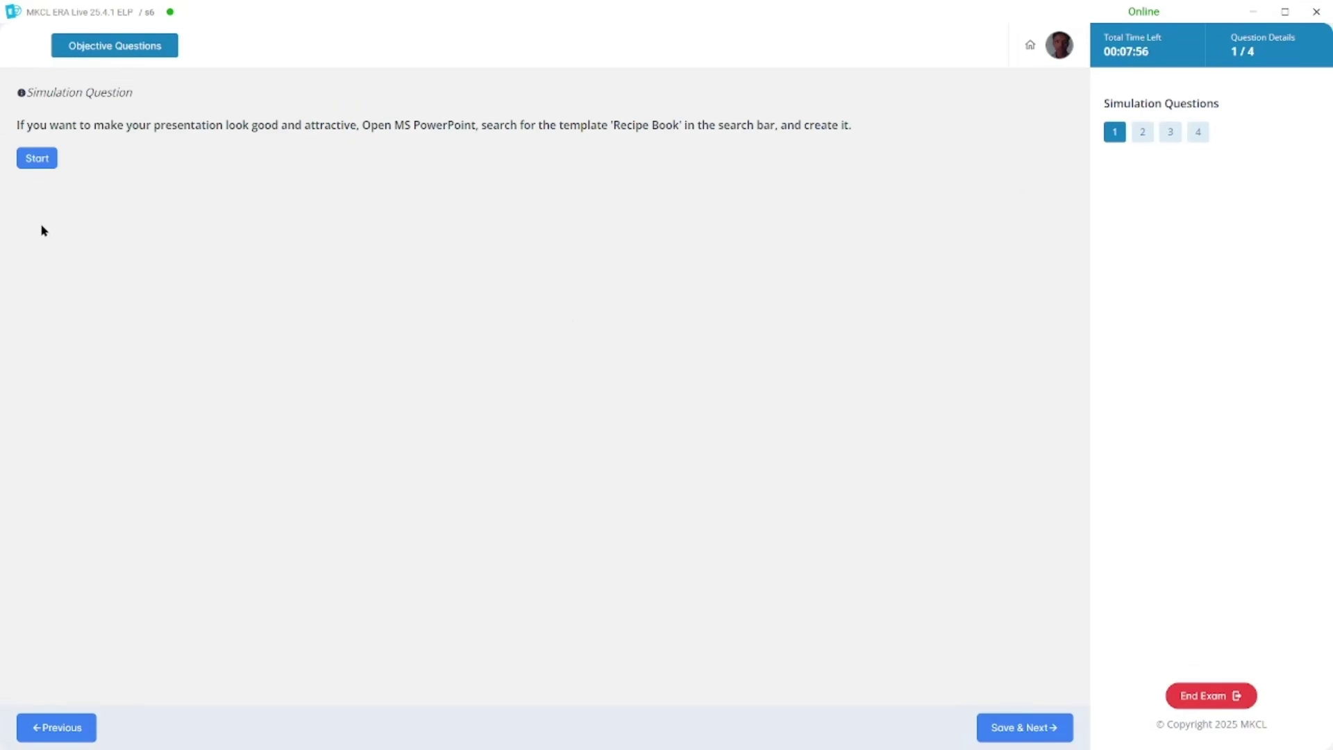
- Start the first simulation question, search for the "Recipe Book" template, create a presentation from the Recipe book result and submit the answer
click(37, 159)
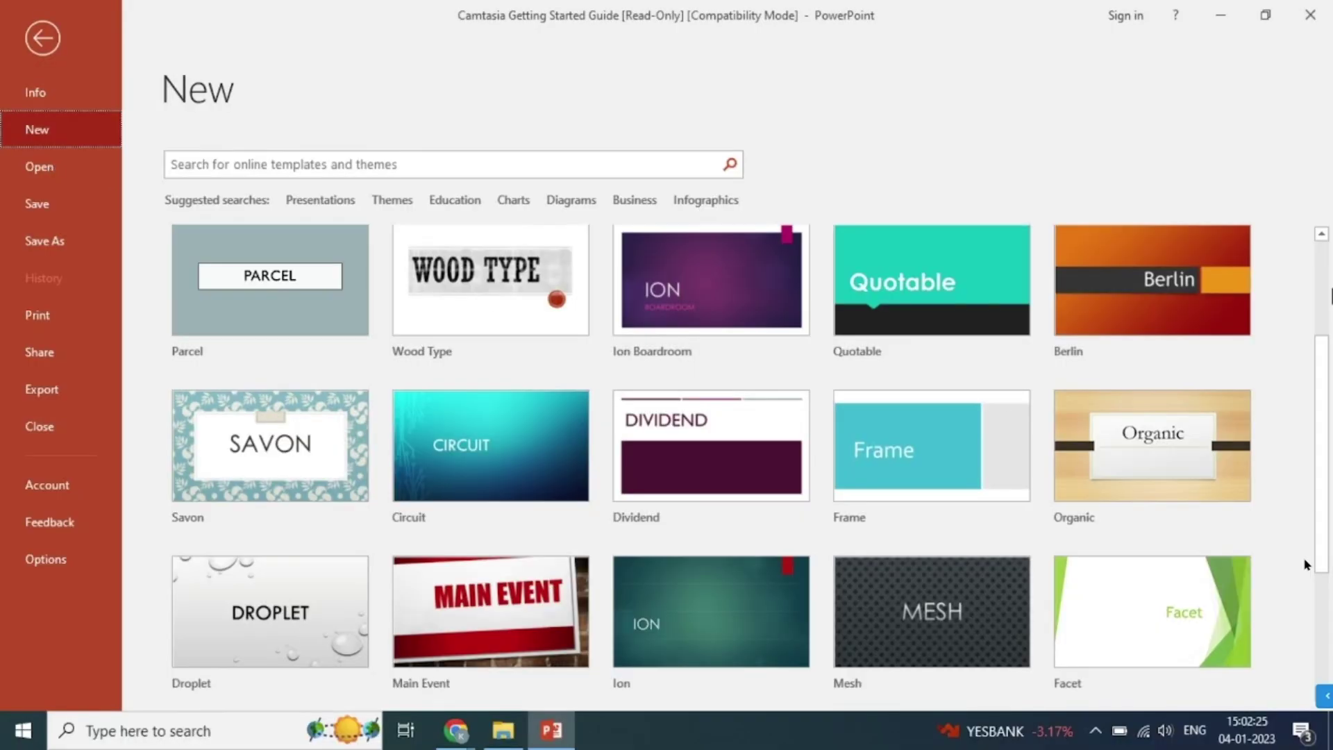
click(1324, 696)
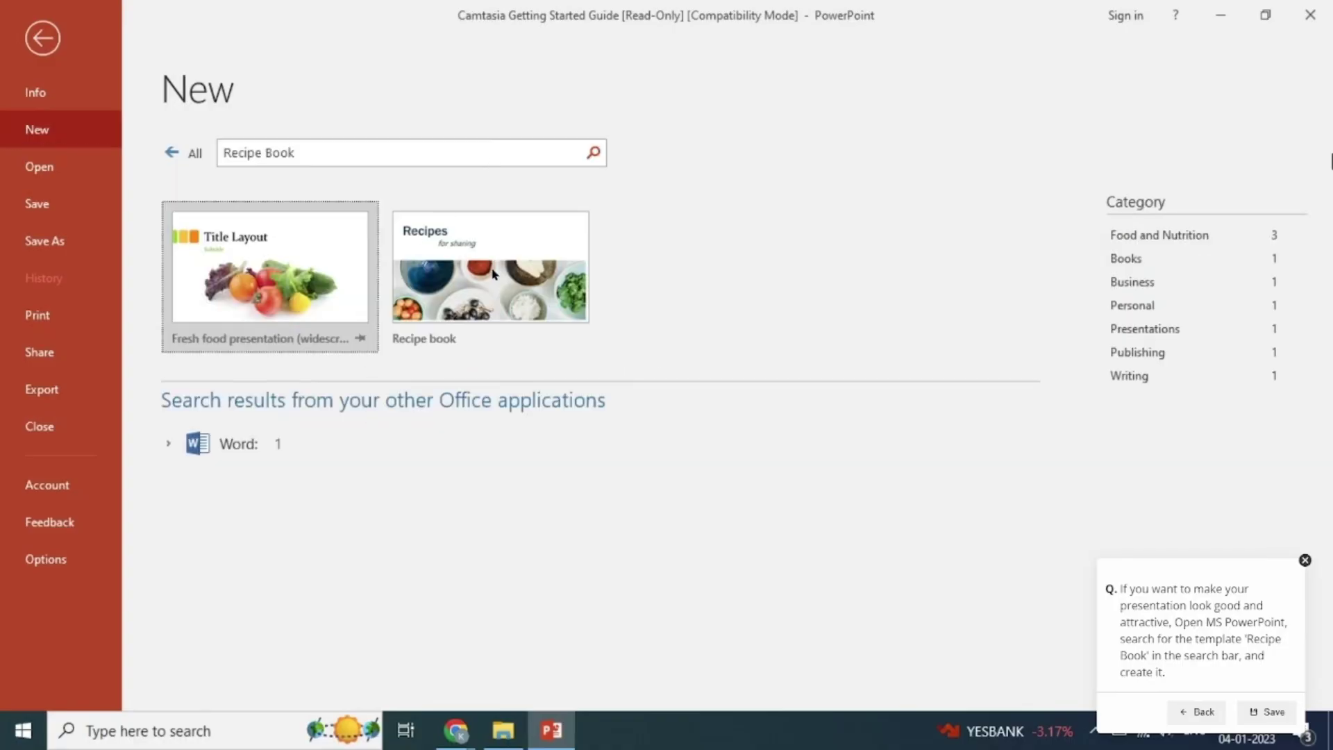
click(494, 273)
click(885, 496)
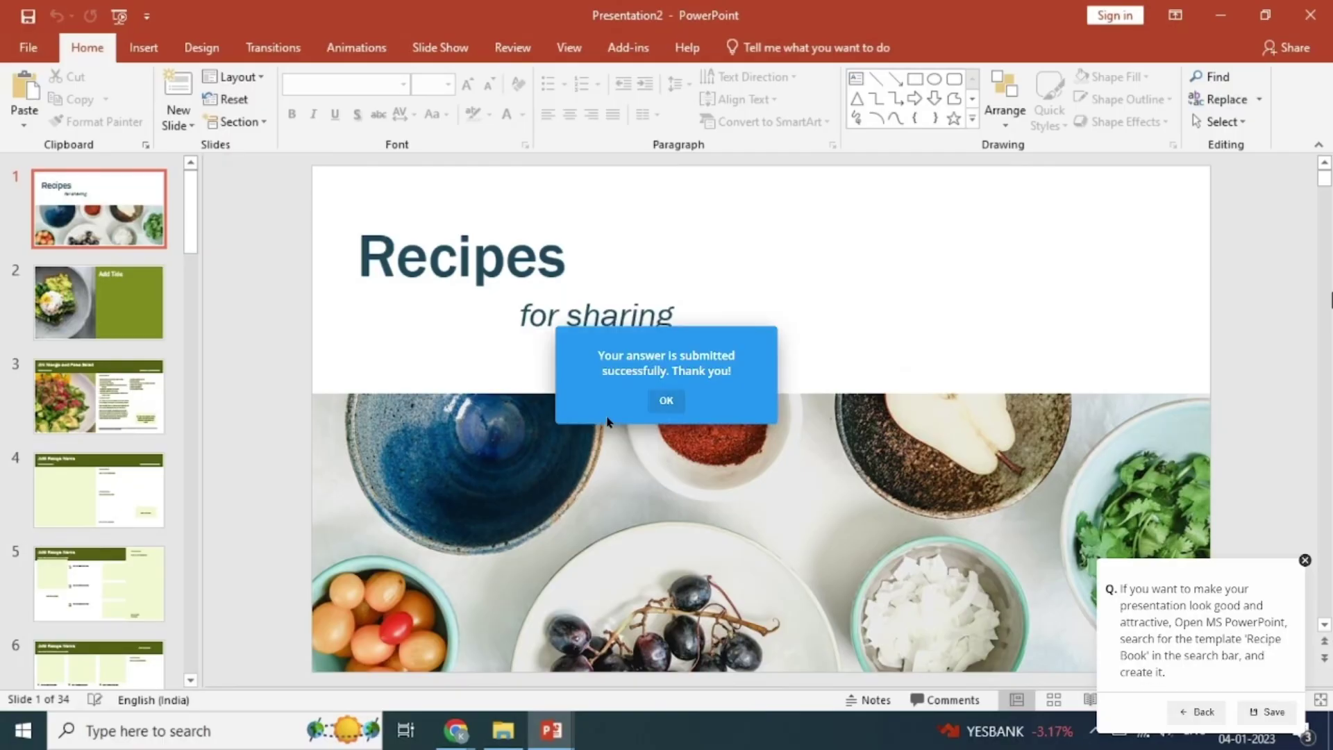
click(672, 400)
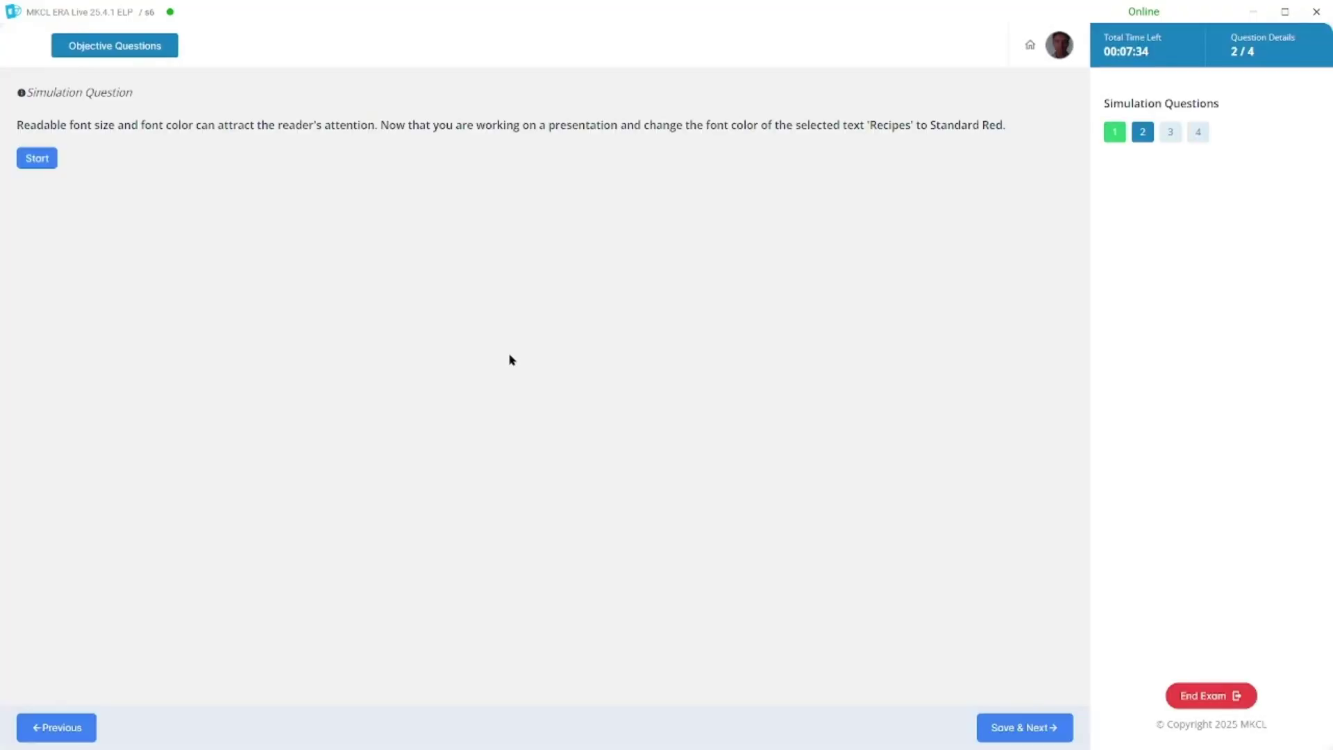
- Start the second simulation question, set the font color of the selected text "Recipes" to Standard Red and submit the answer
click(37, 157)
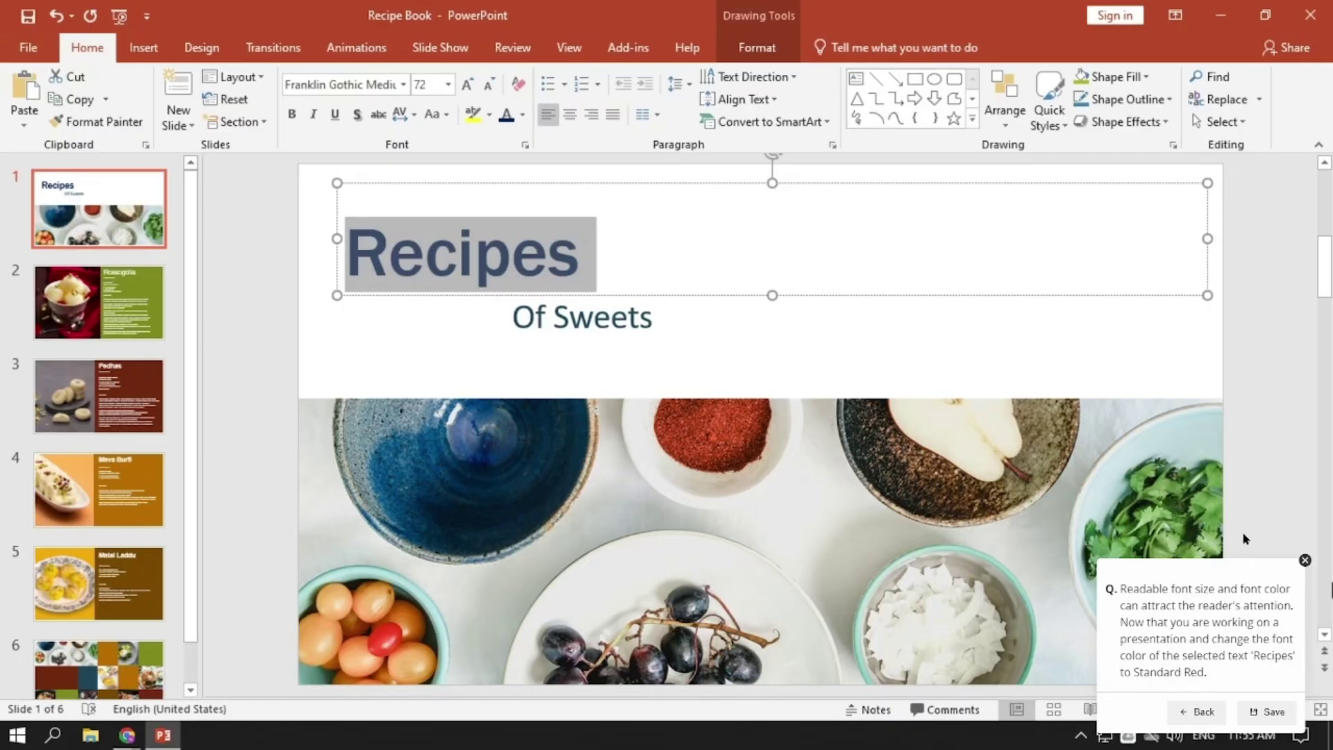
click(522, 116)
click(522, 267)
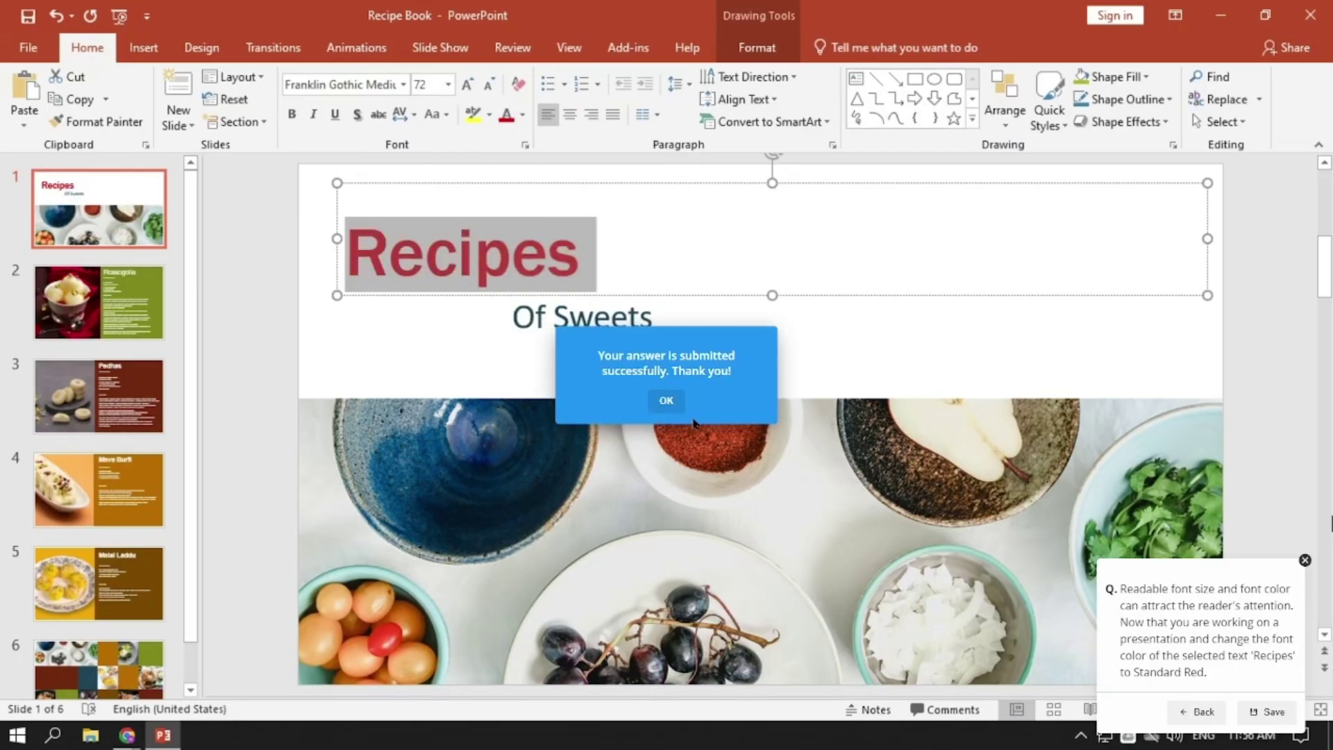
click(672, 409)
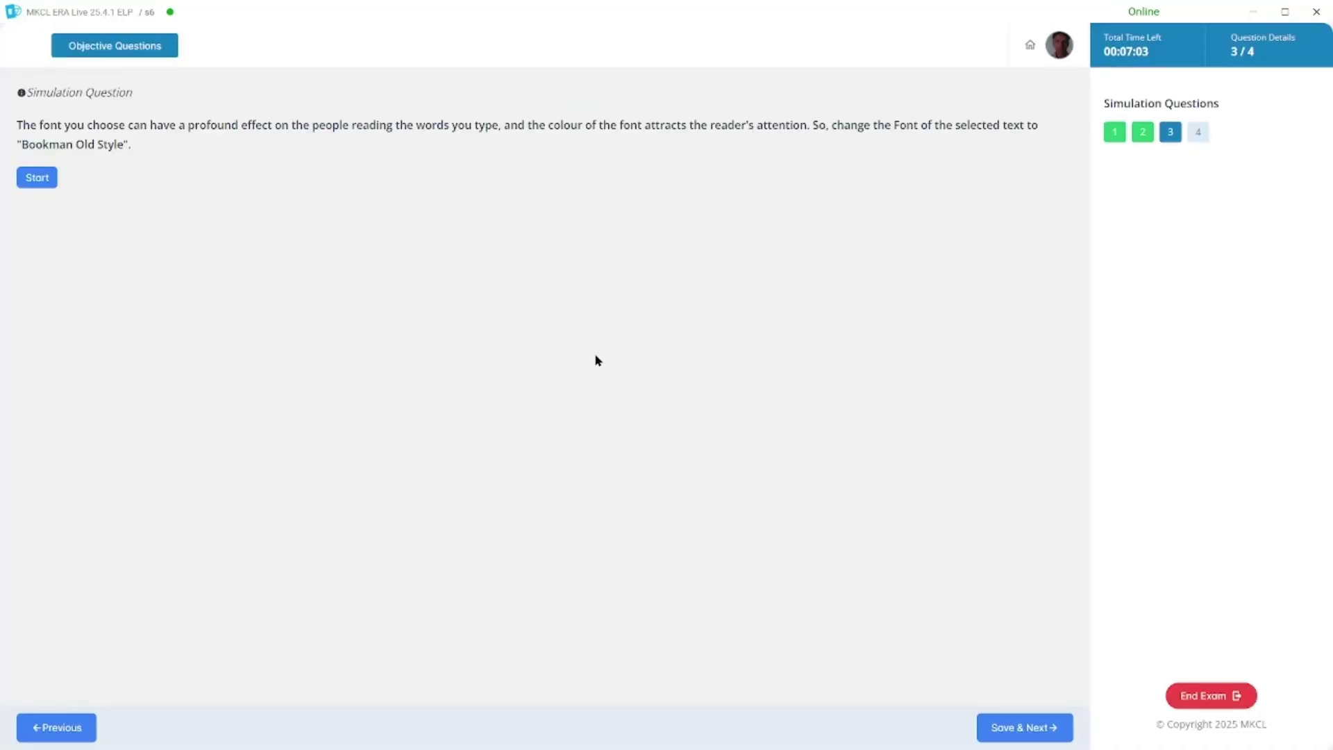
- Start the third simulation question, set the font of the selected "Summer Picnic" text to Bookman Old Style and submit the answer
click(41, 177)
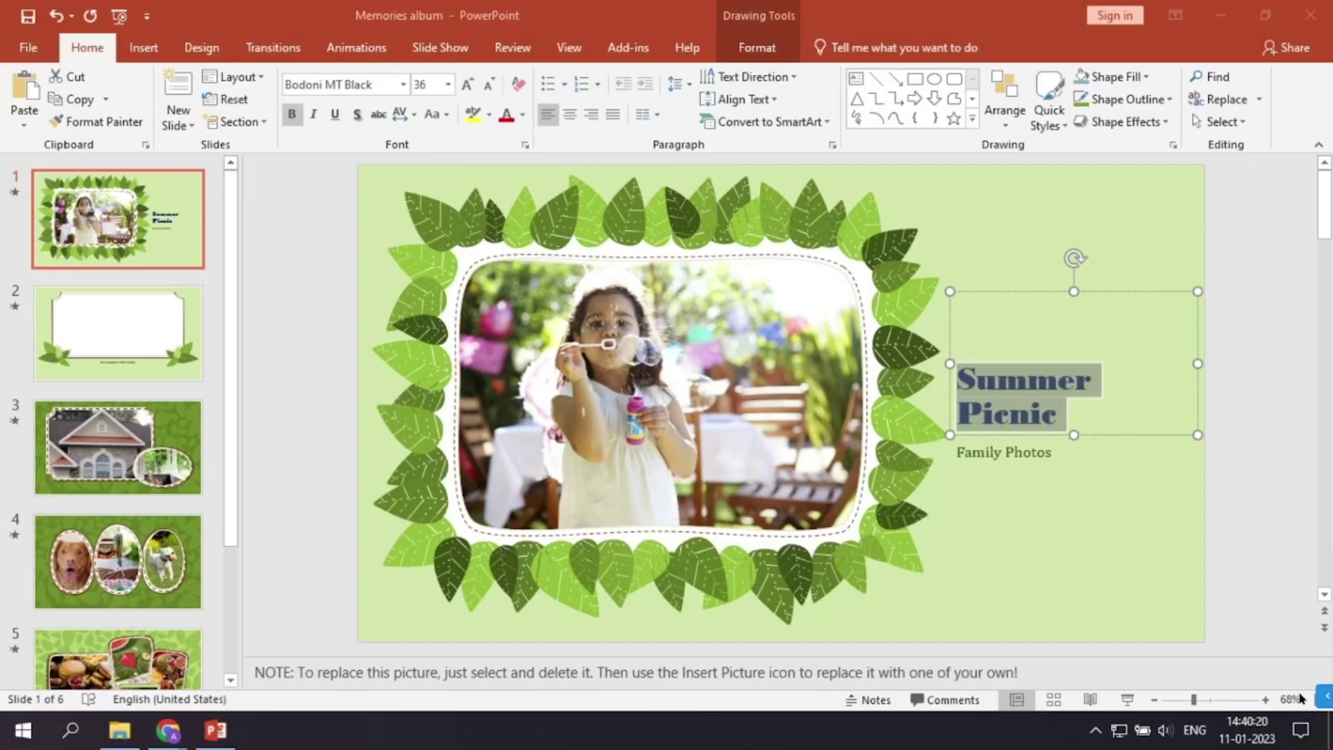
click(1320, 696)
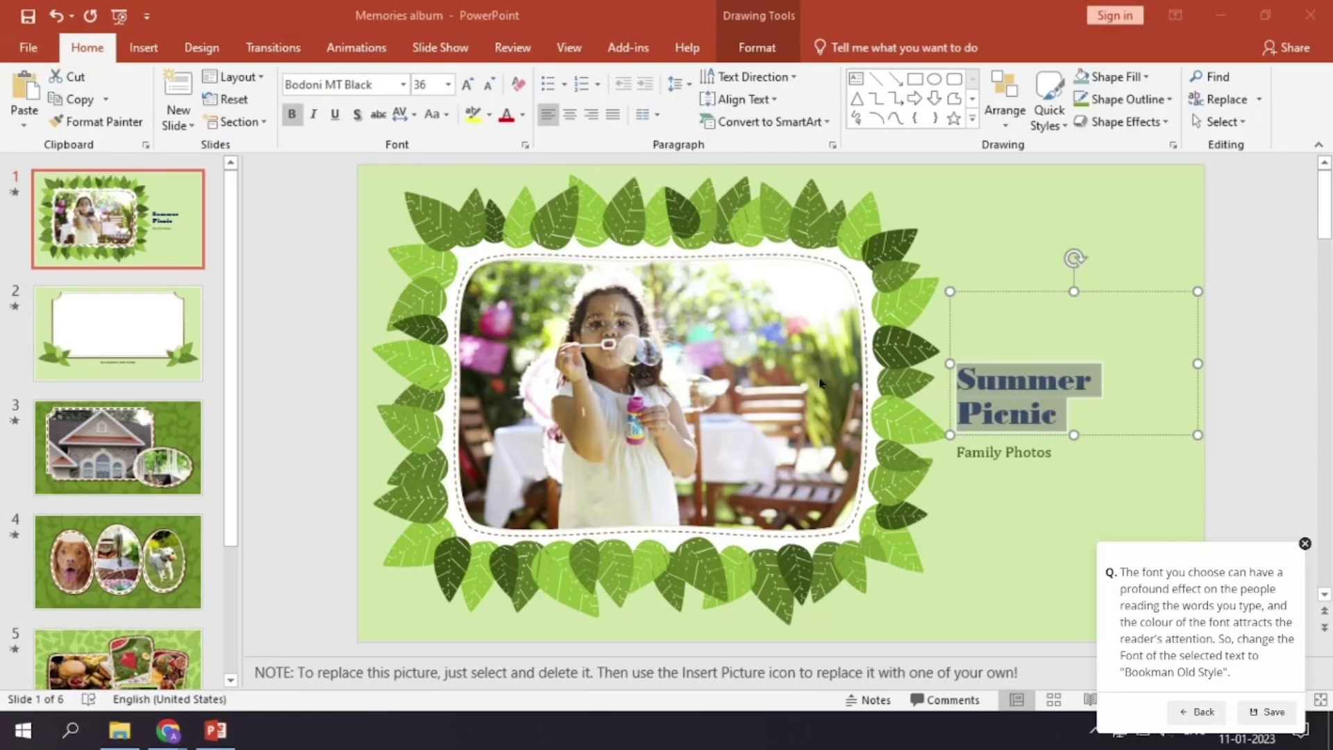
click(404, 84)
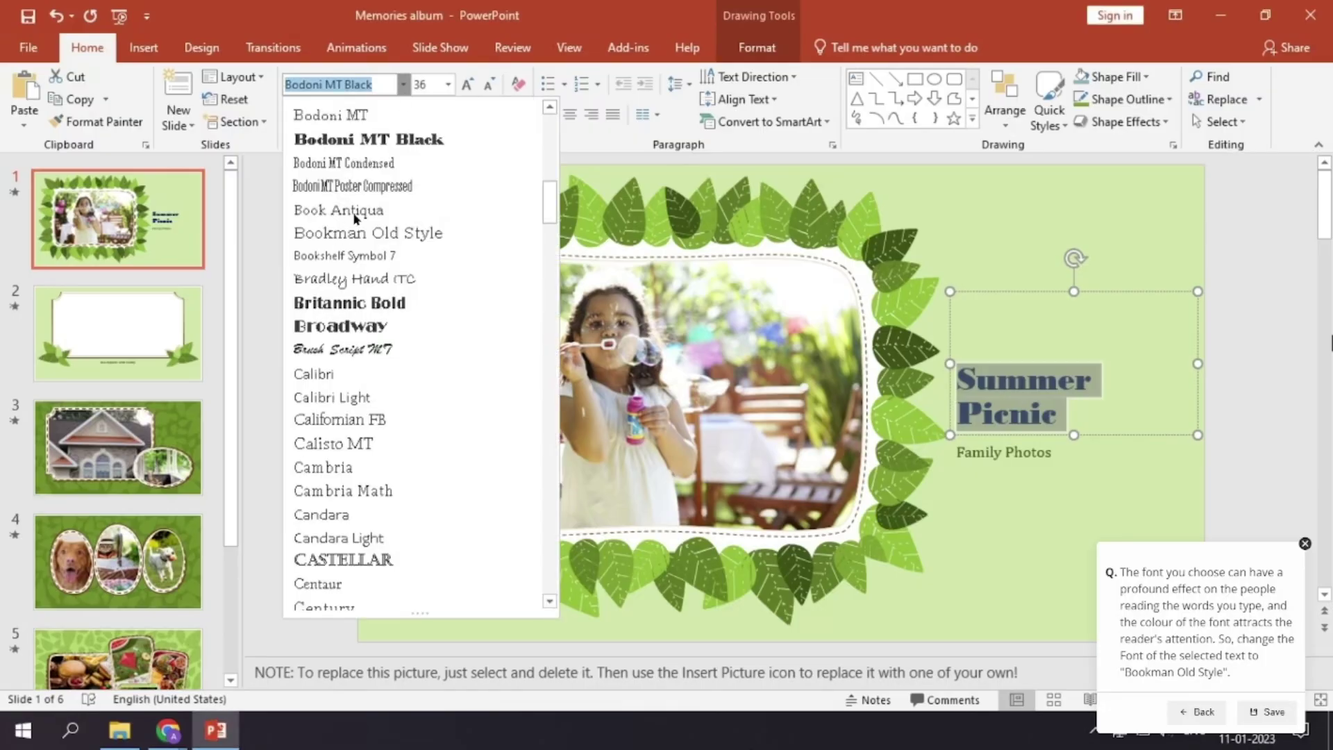
click(354, 234)
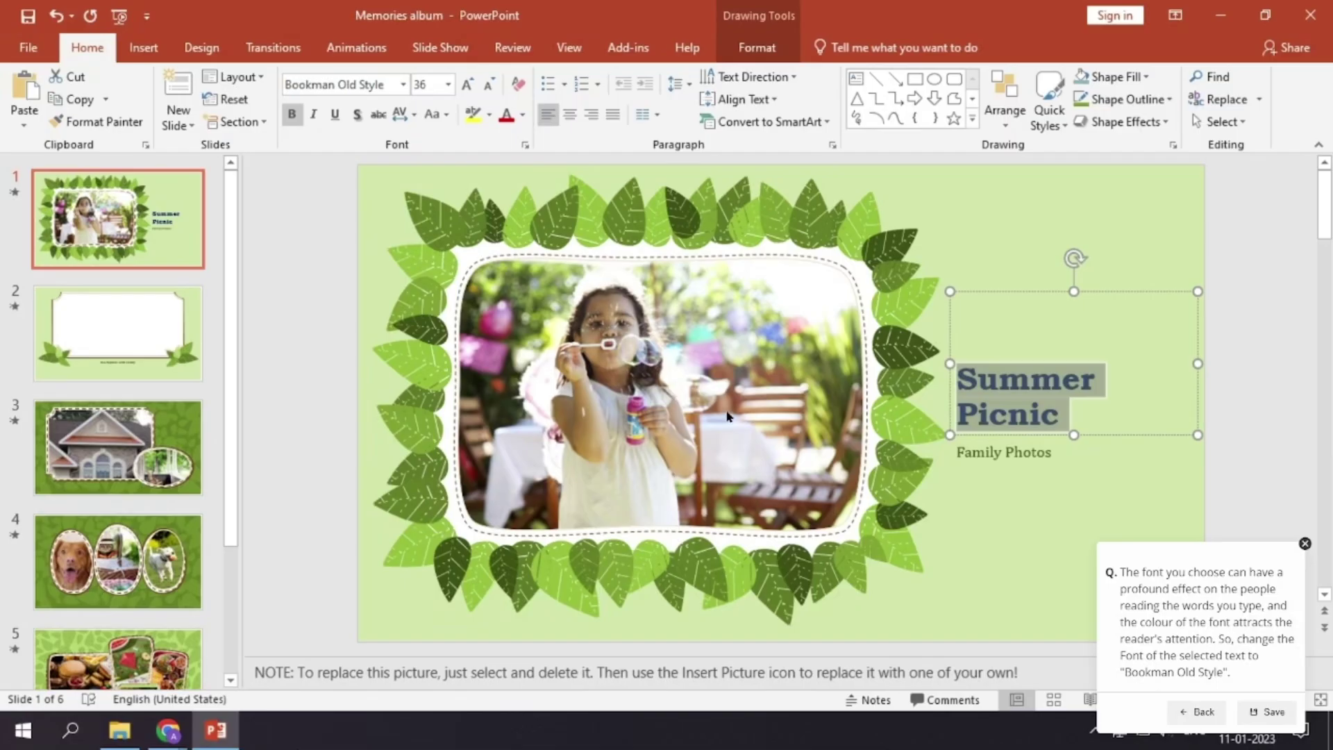
click(677, 405)
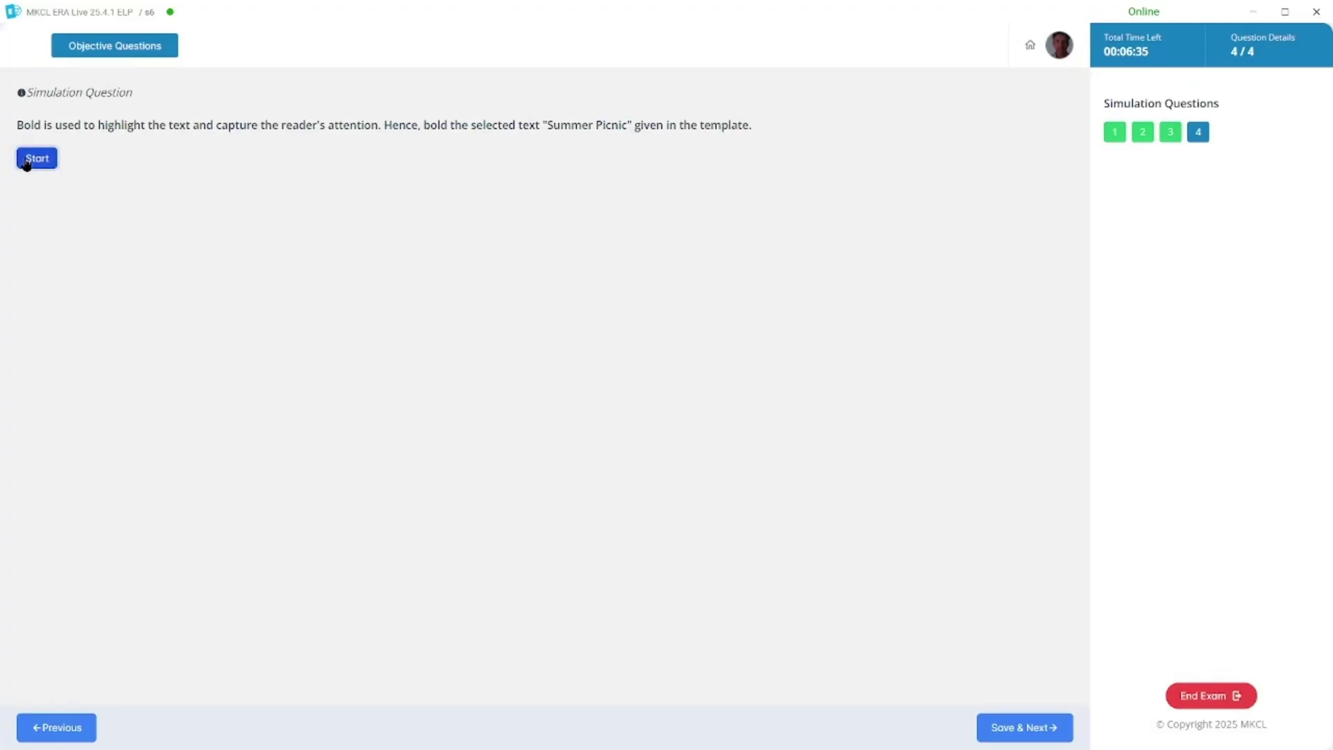
- Start the fourth simulation question, make the selected "Summer Picnic" text bold, submit the answer and end the exam
click(26, 163)
click(1323, 695)
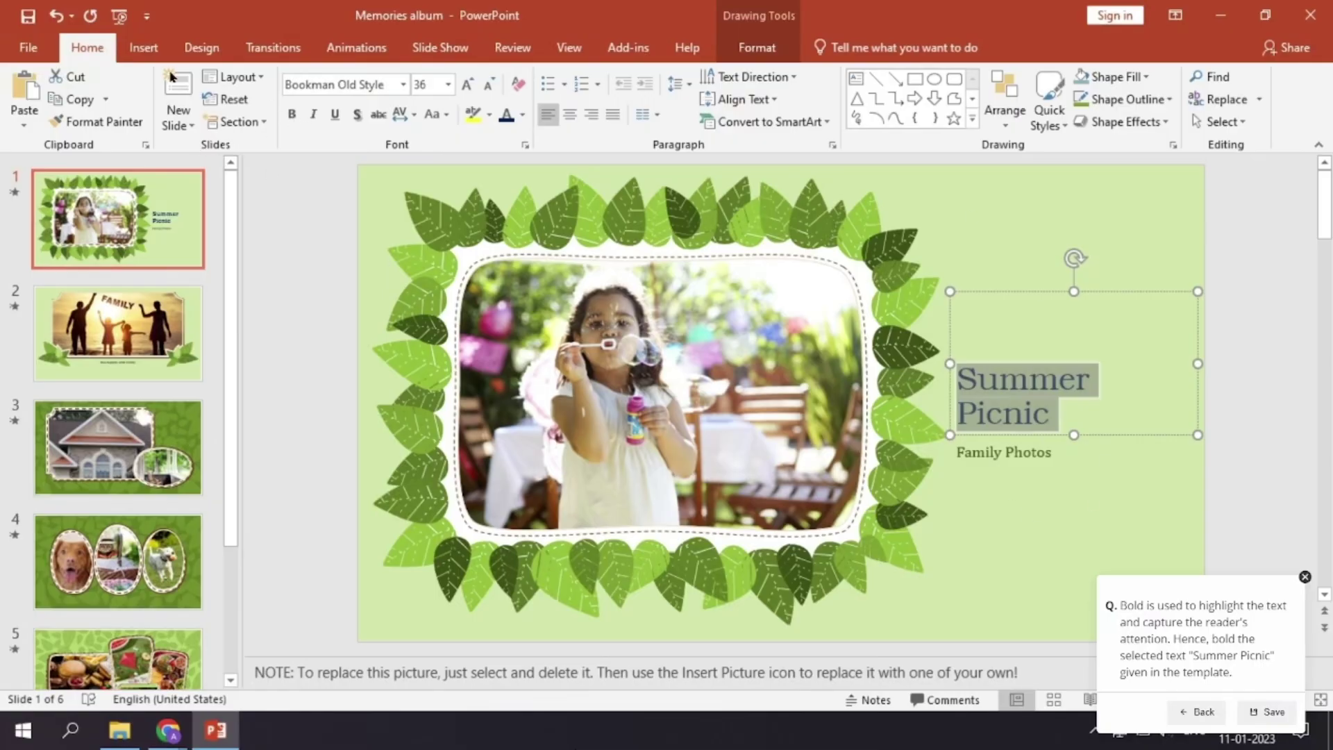
click(291, 115)
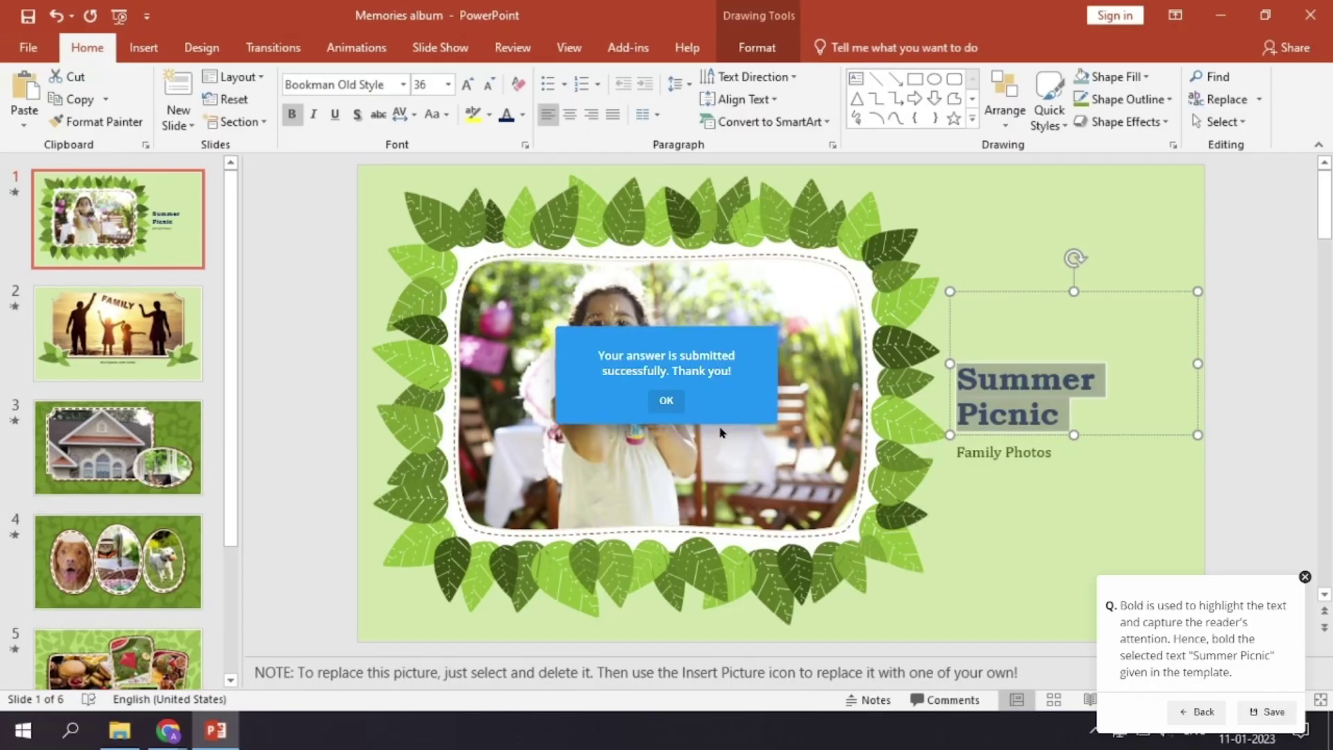
click(666, 400)
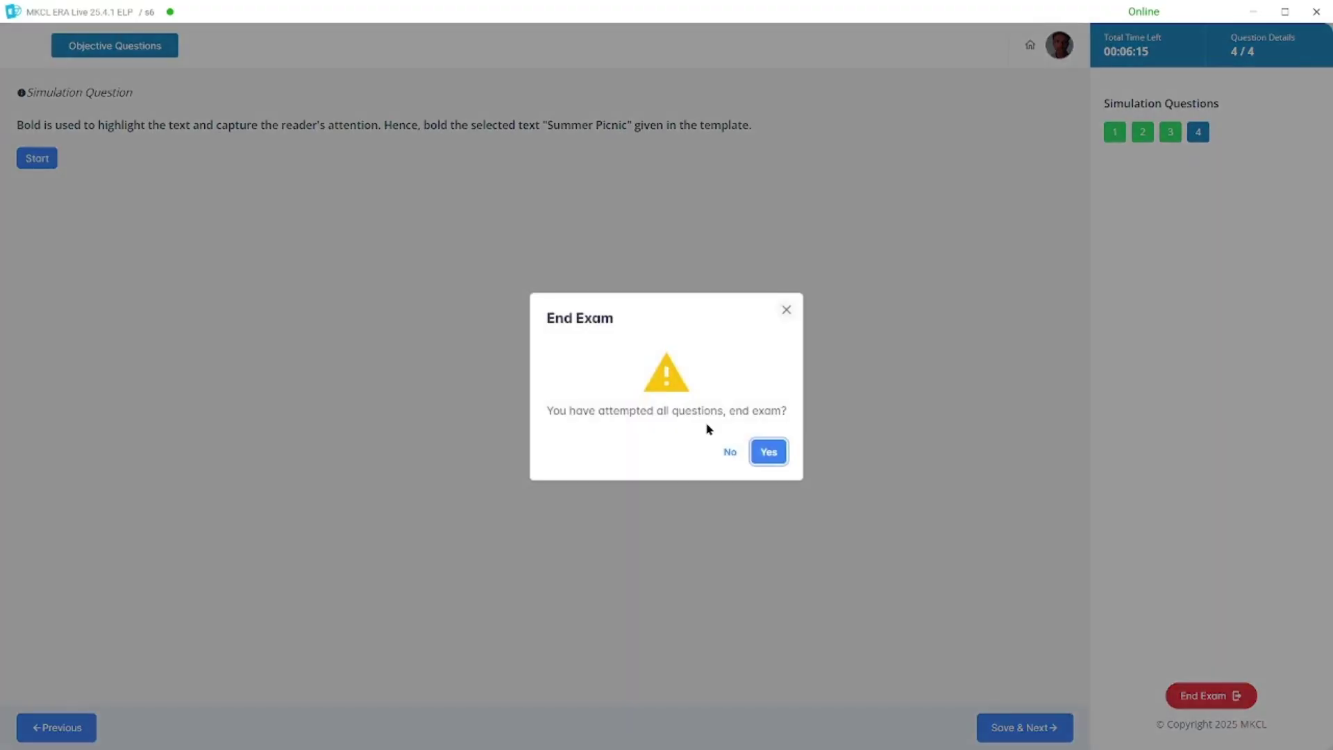
click(768, 450)
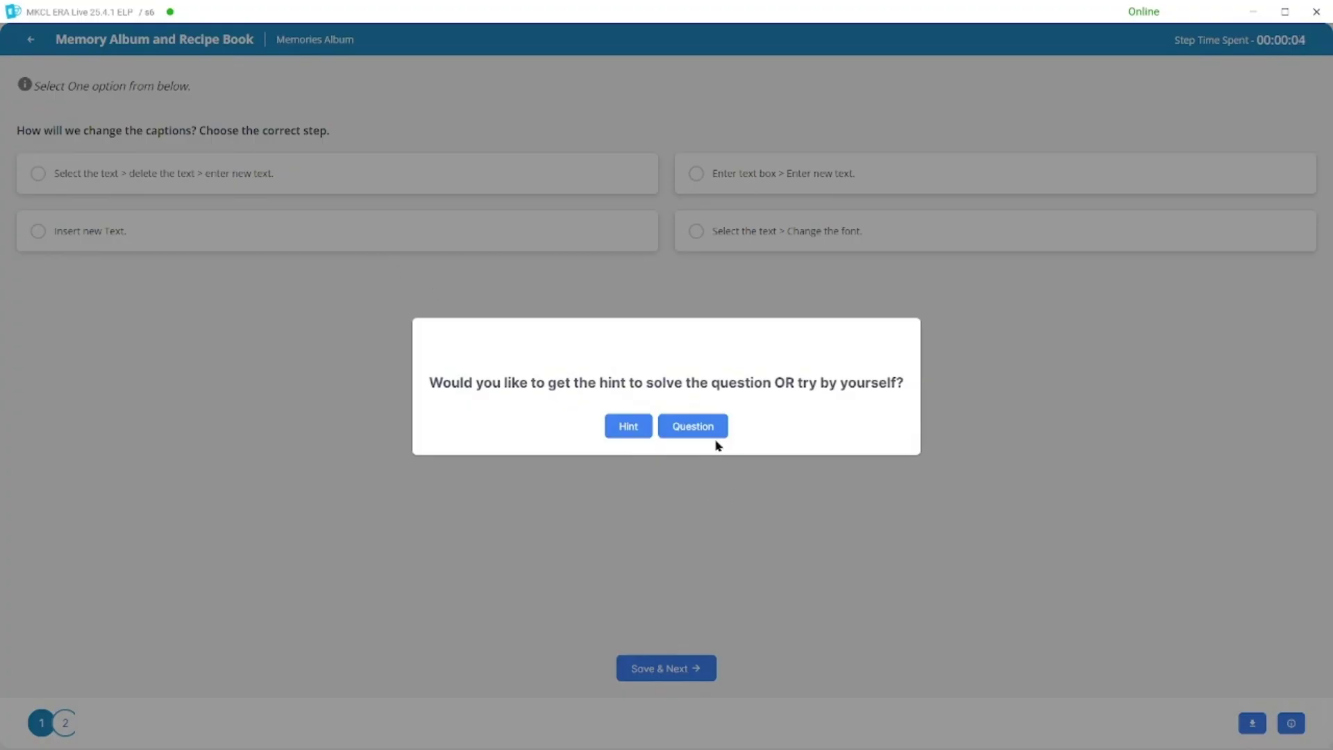
- Answer the caption-changing question without a hint, using "Select the text > delete the text > enter new text.", and proceed to the next question
click(706, 426)
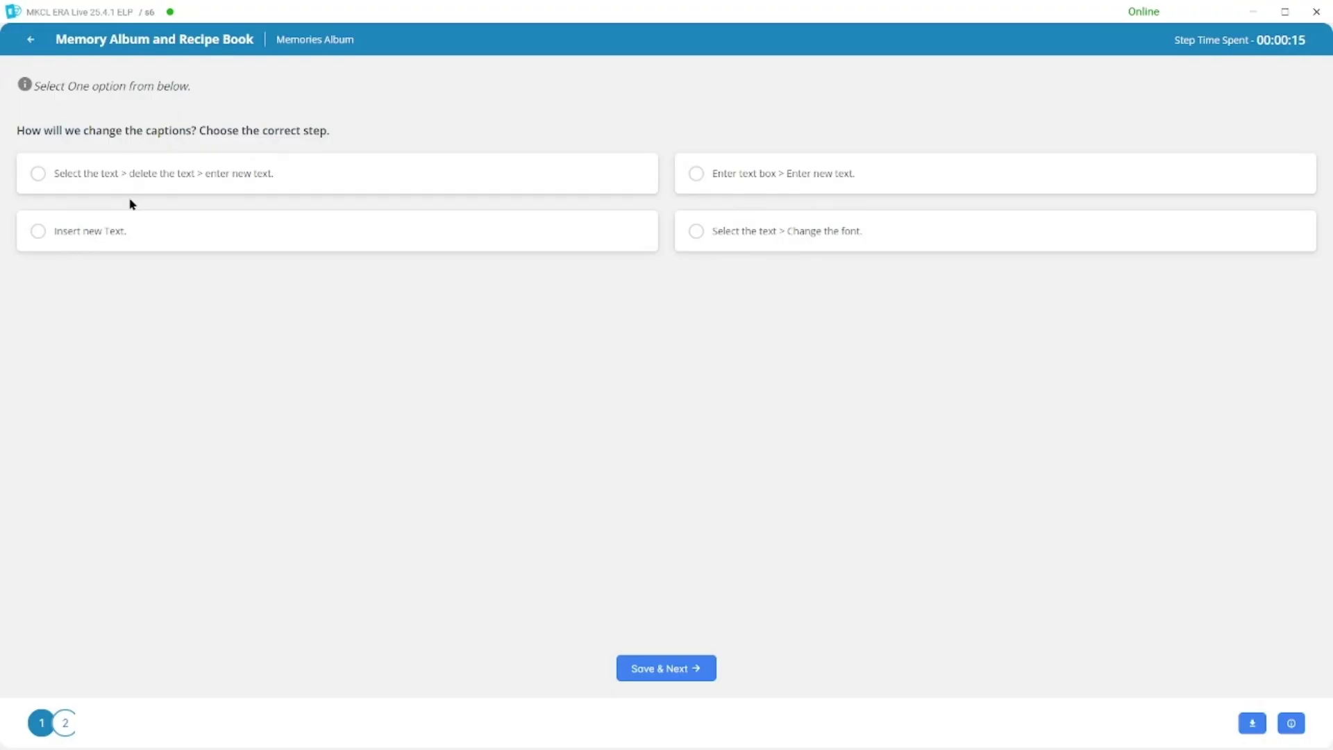
click(254, 173)
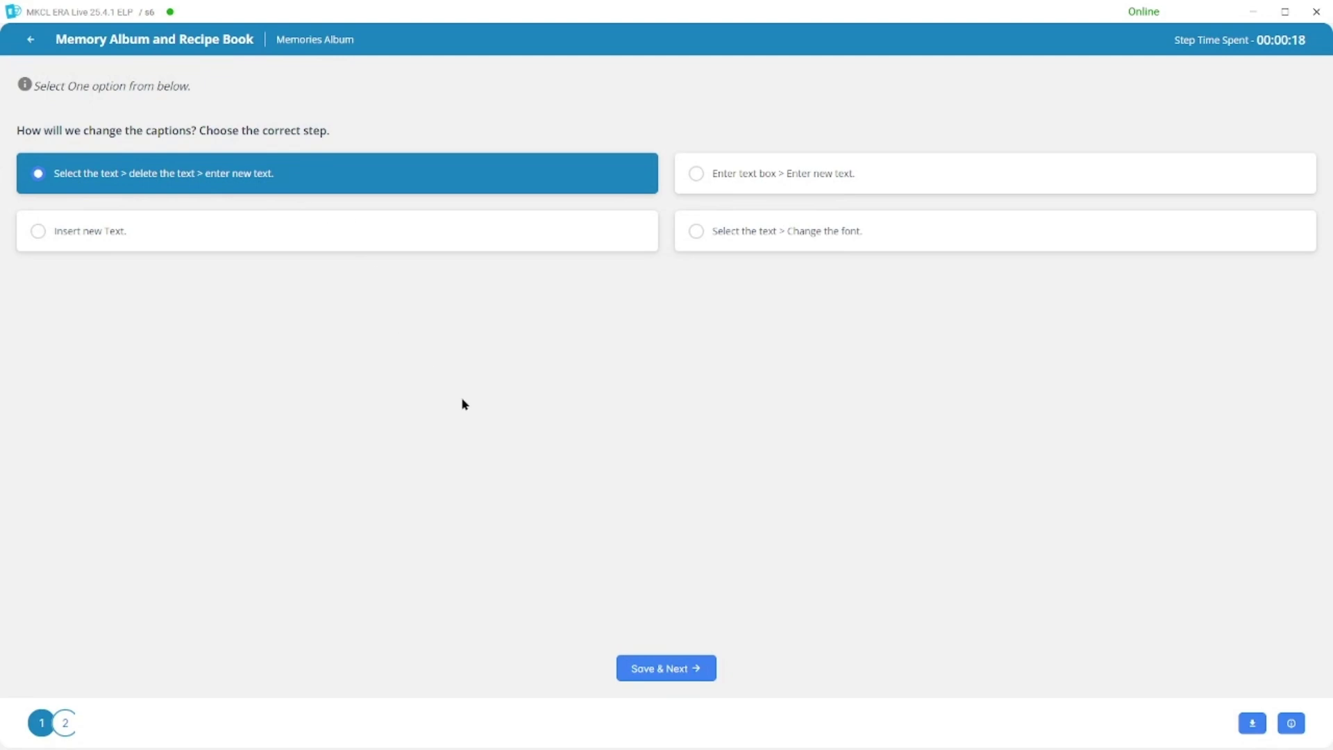
click(646, 668)
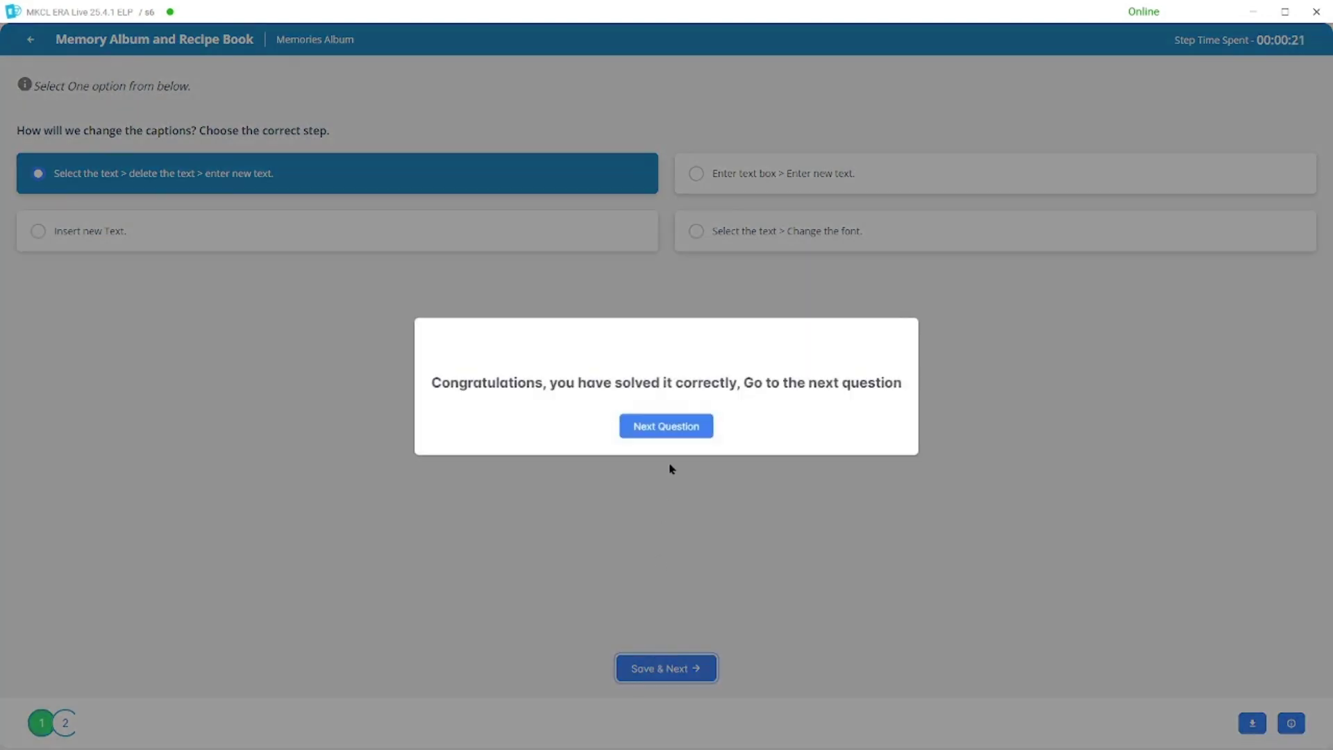
click(670, 426)
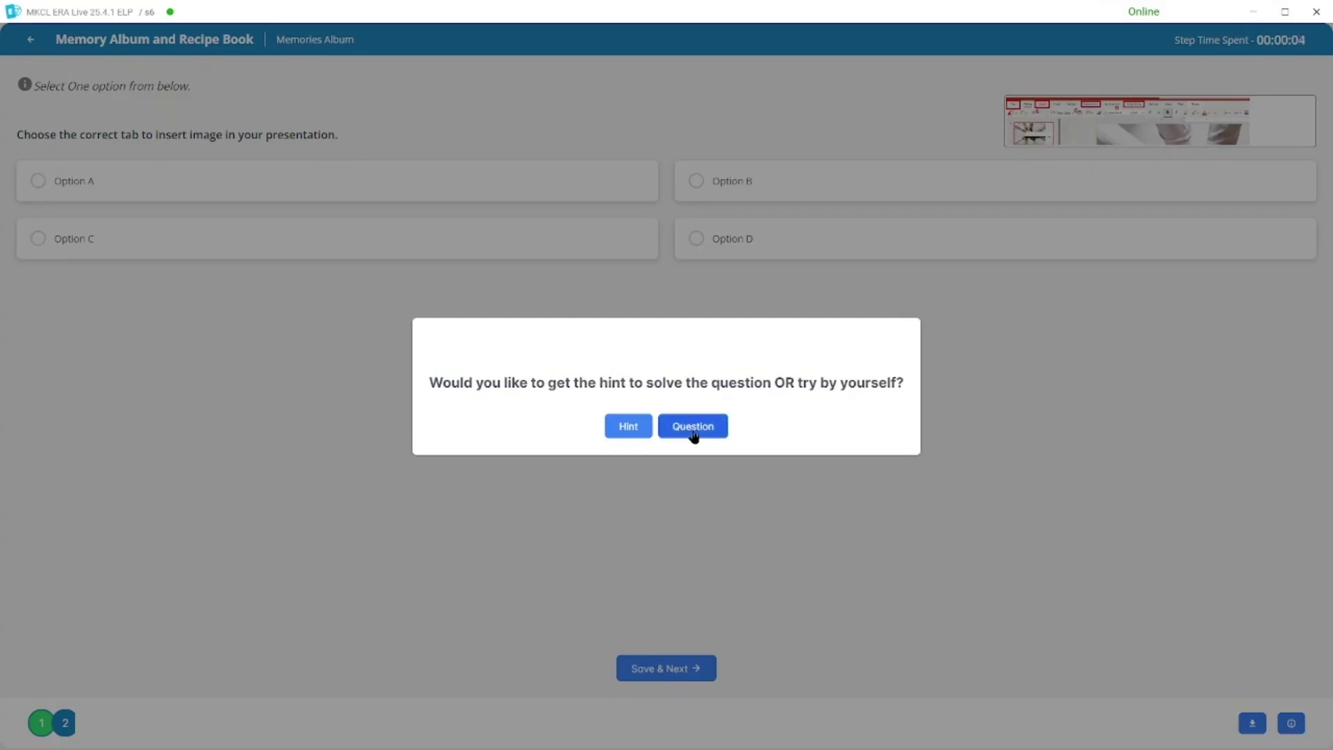
- Open the image-insertion question without a hint, enlarge its reference picture, answer with Option B and save it
click(693, 425)
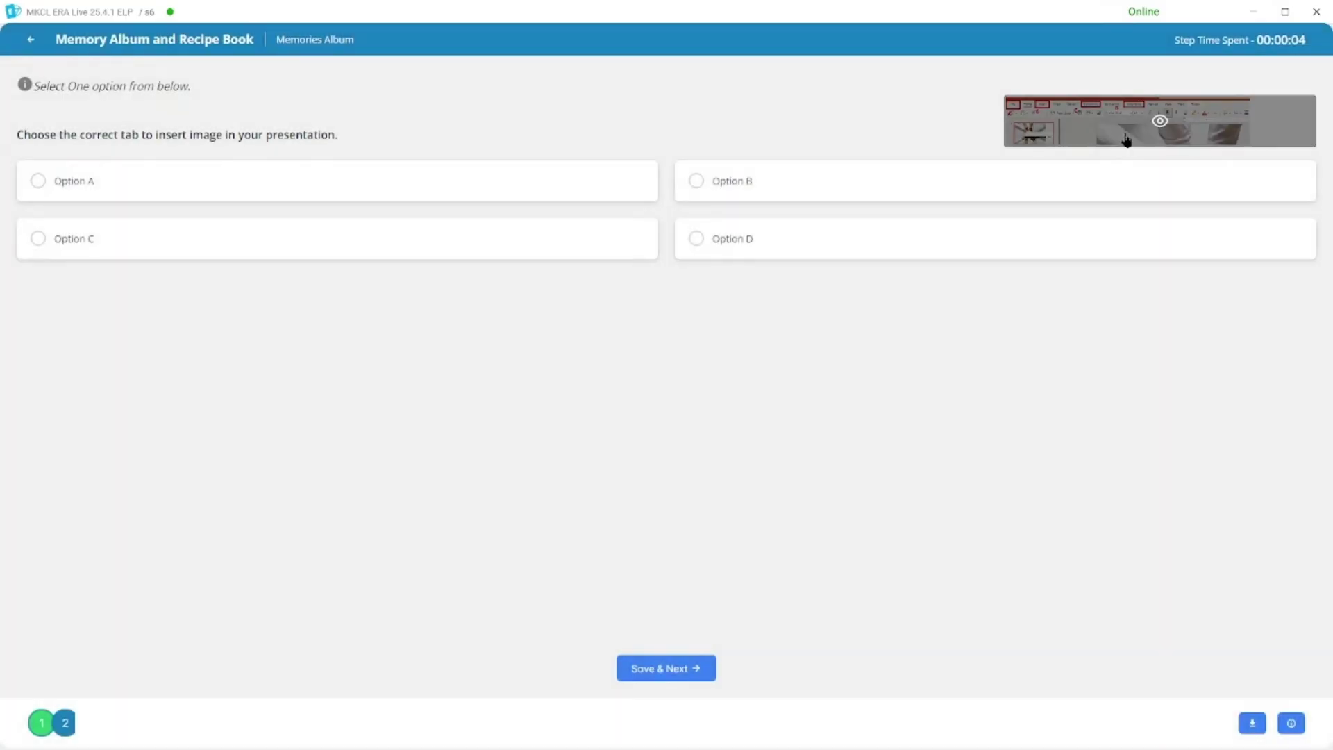
click(1126, 140)
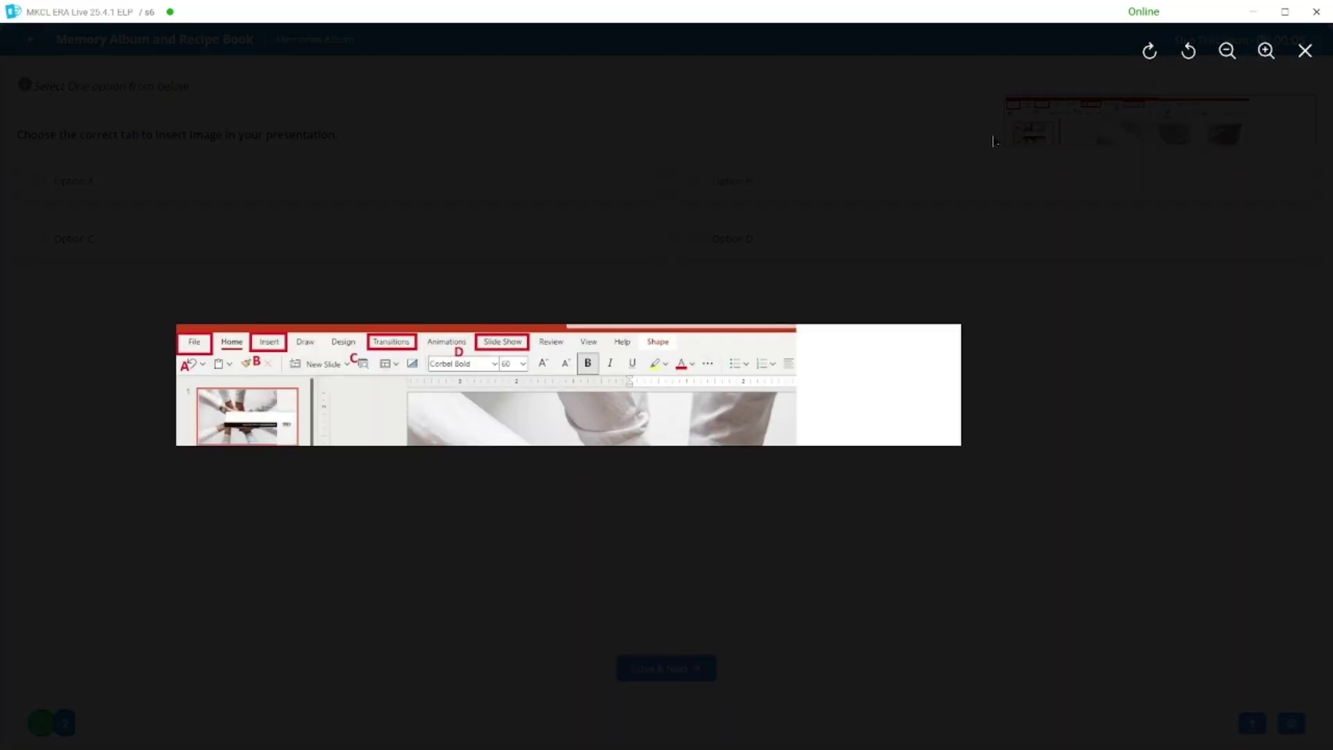
click(1263, 115)
click(919, 178)
click(649, 673)
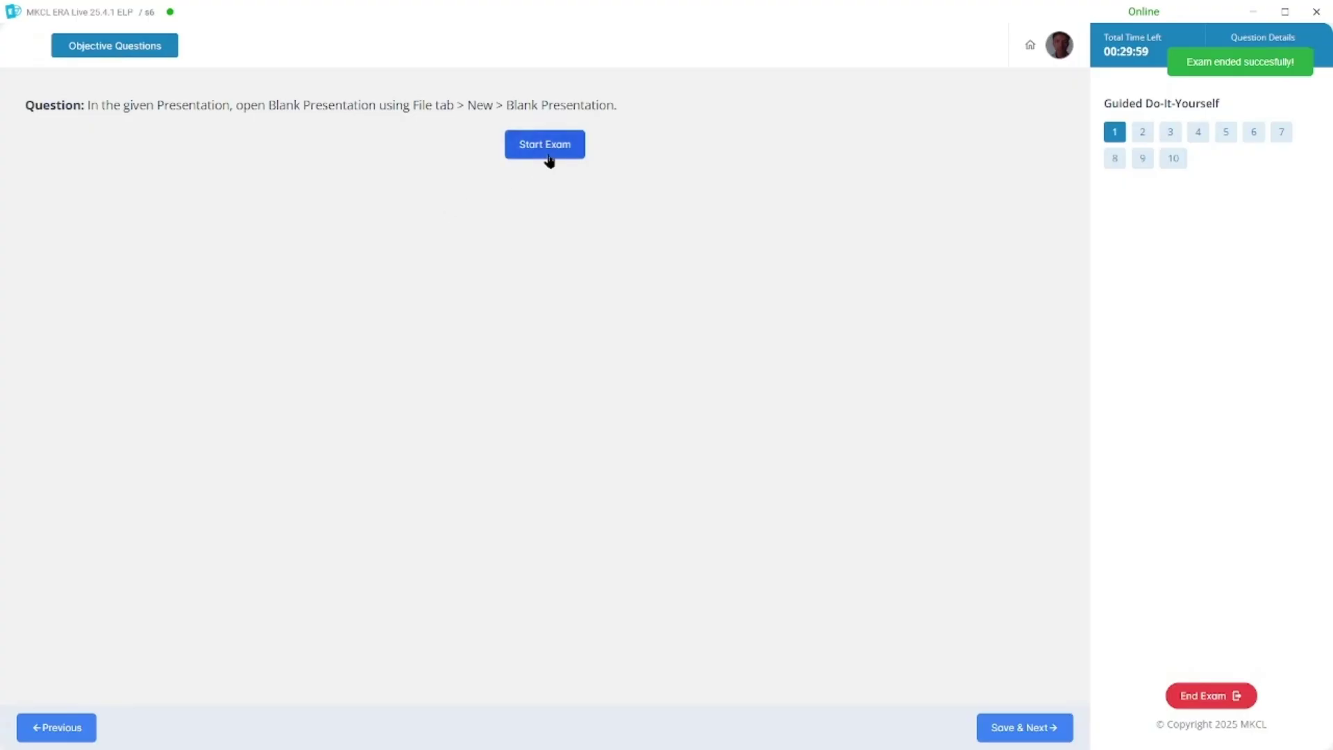
- Start the first guided question, create a new blank presentation and submit the answer
click(549, 147)
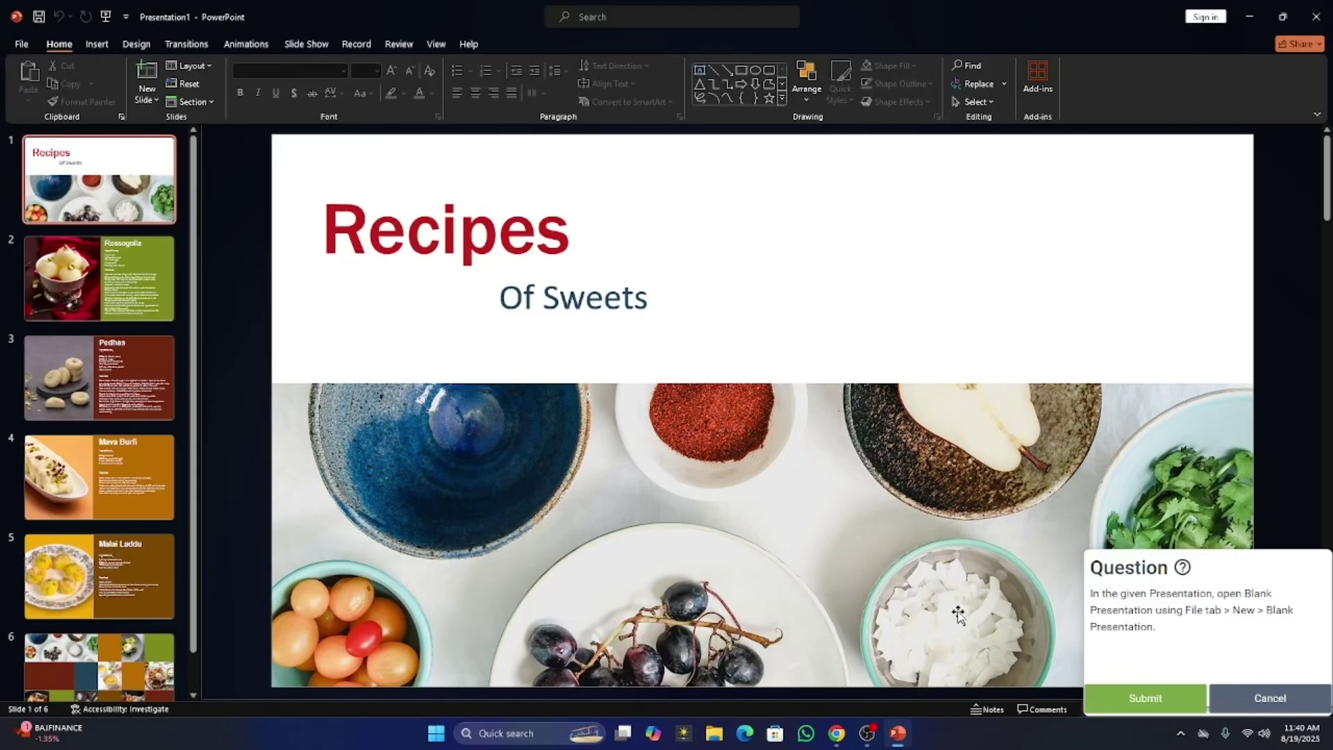
click(20, 44)
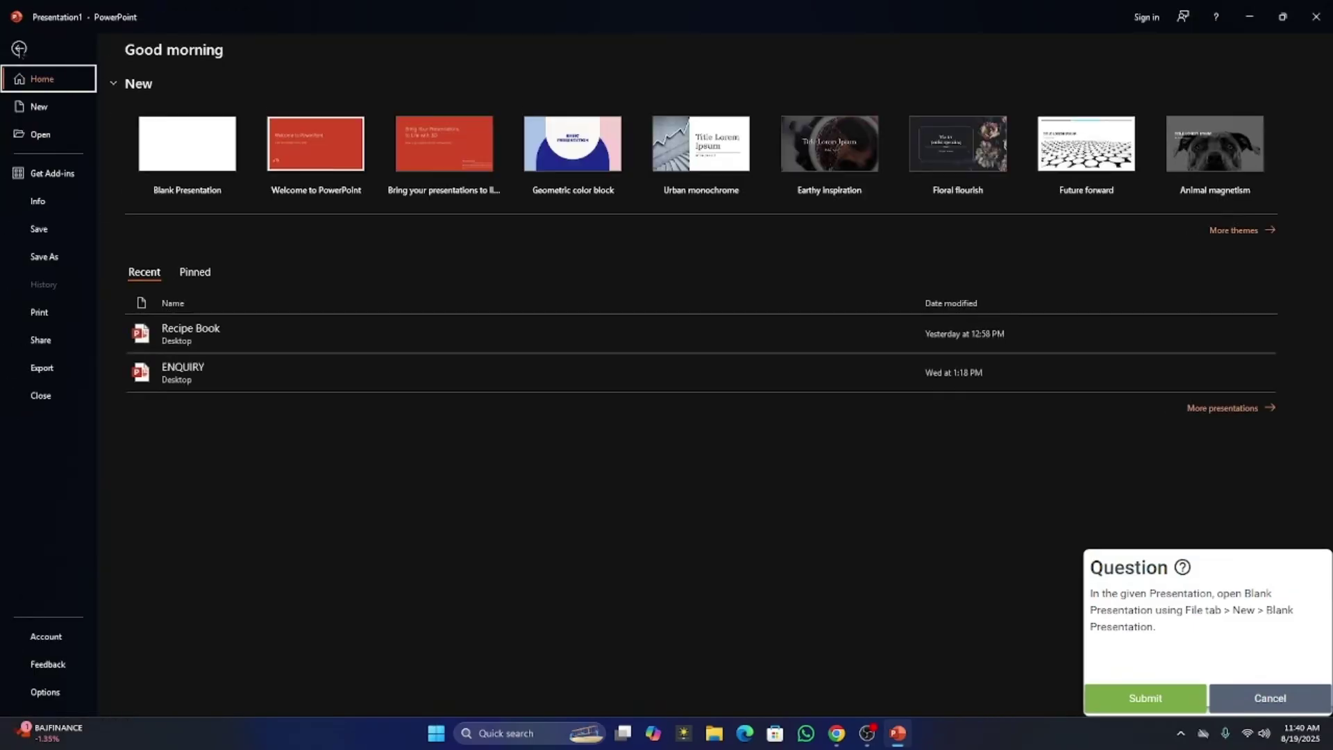
click(40, 106)
click(208, 125)
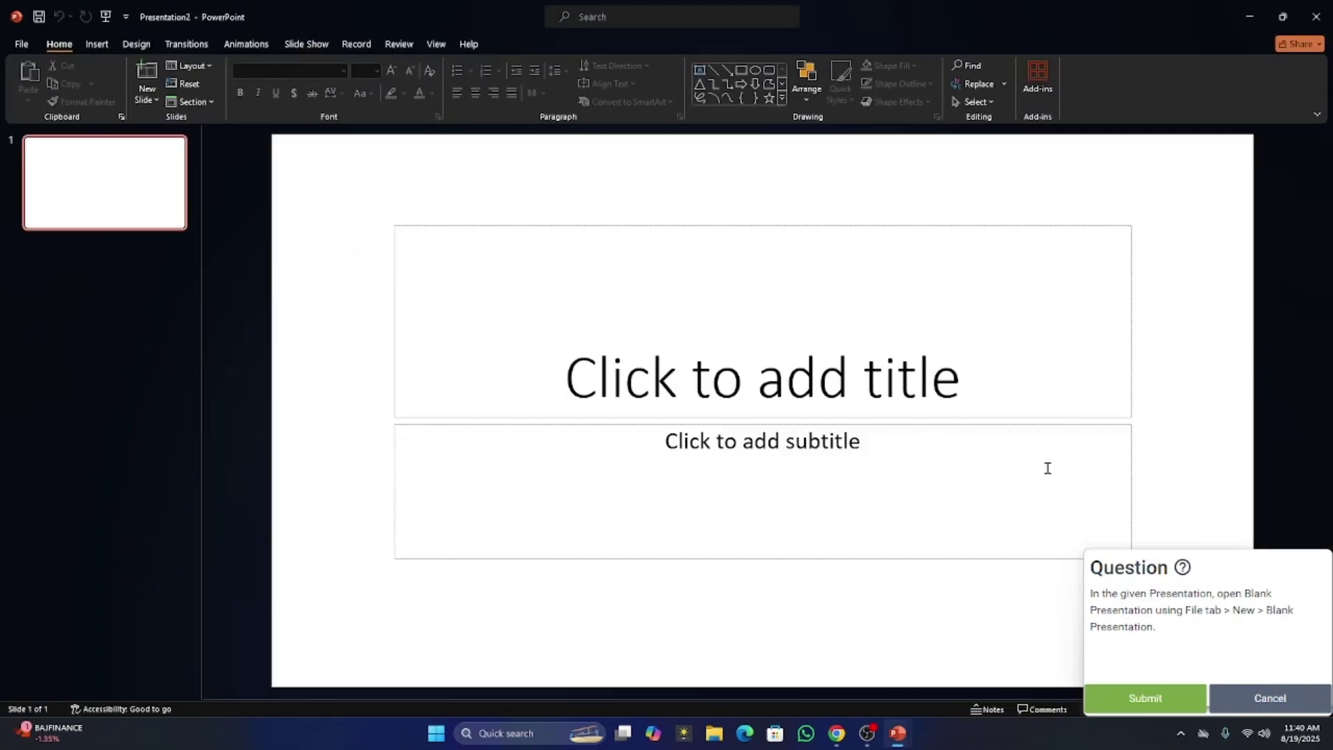
click(1157, 698)
click(675, 446)
- Start the second guided question, crop slide 4's middle image to about 4.29" high by 2.08" wide with the cat in frame, and submit
click(551, 148)
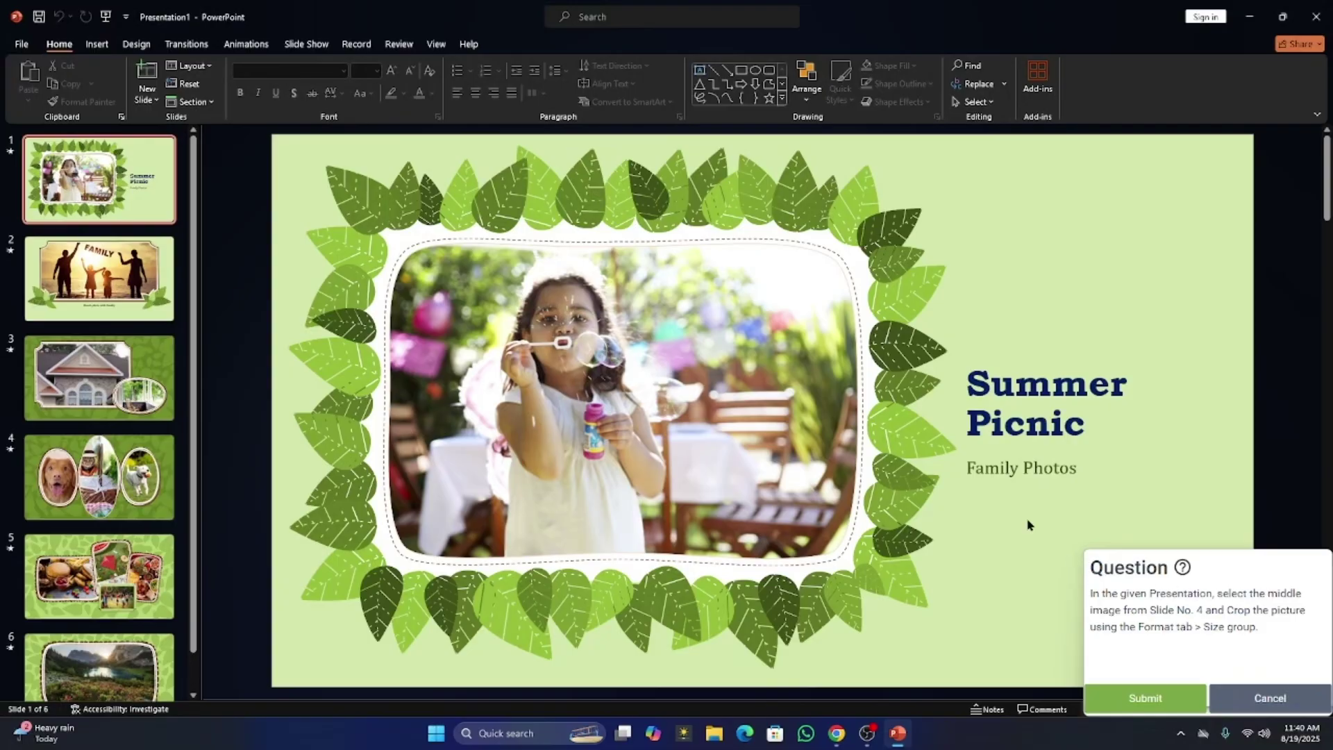
click(122, 472)
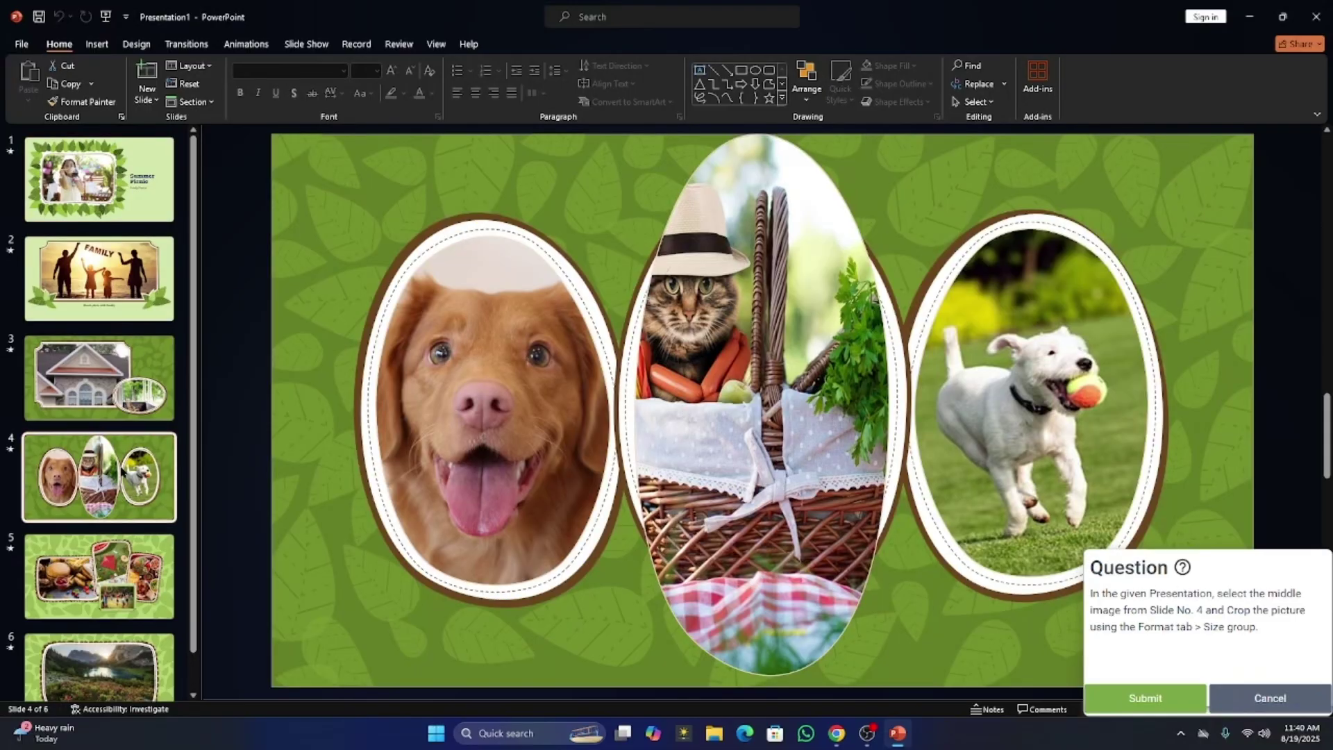
click(755, 400)
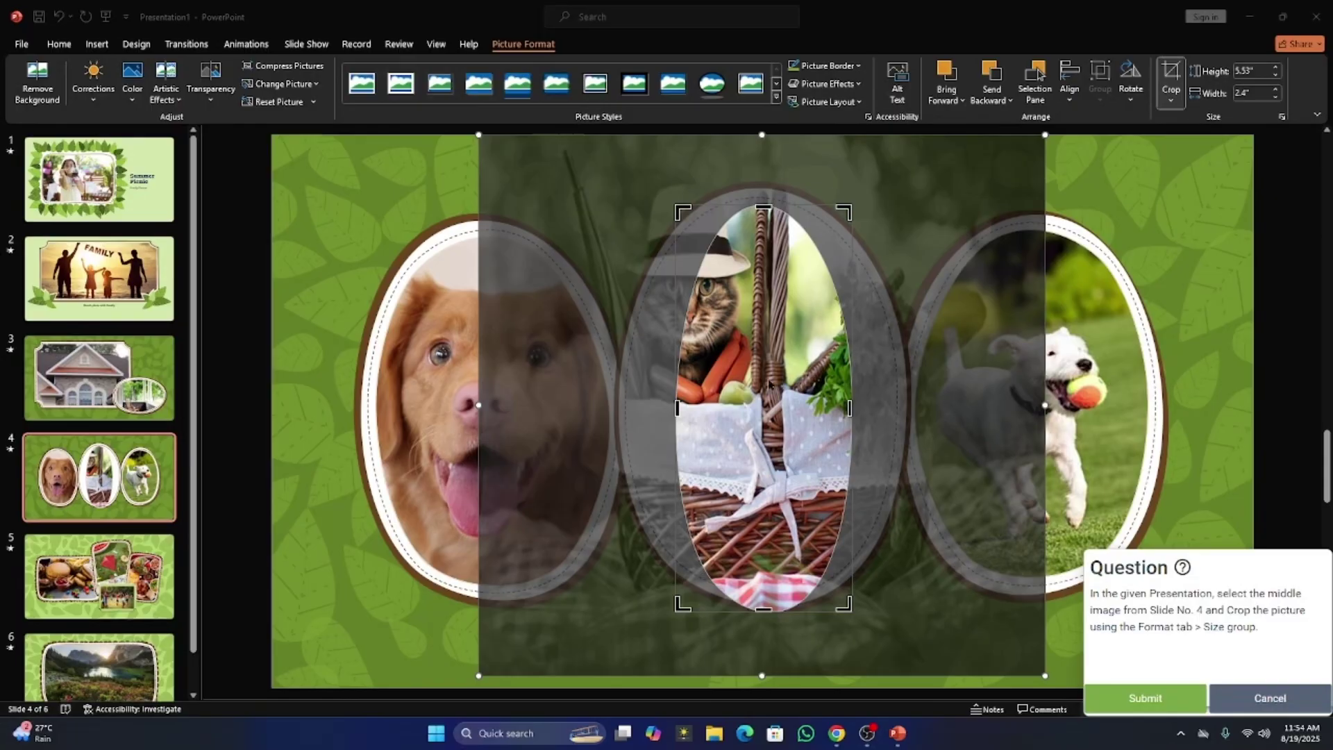
click(133, 454)
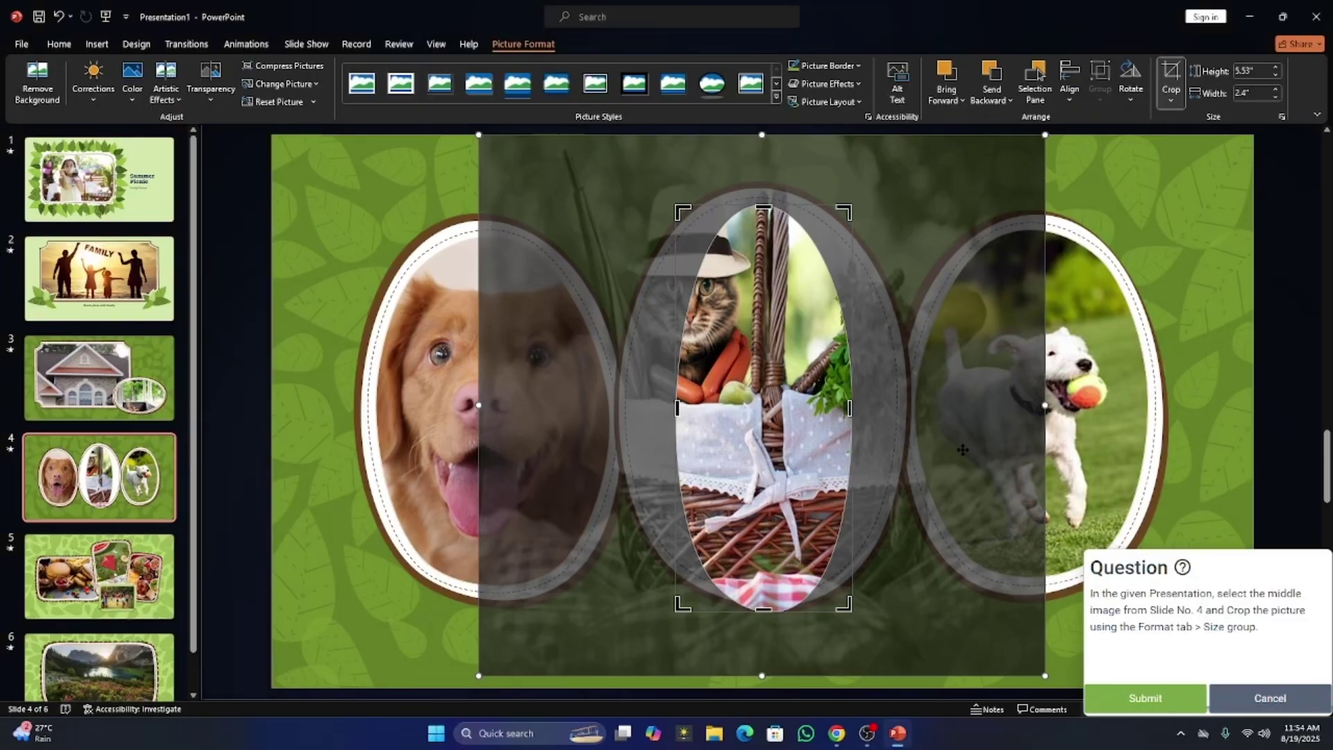
click(1206, 441)
click(779, 423)
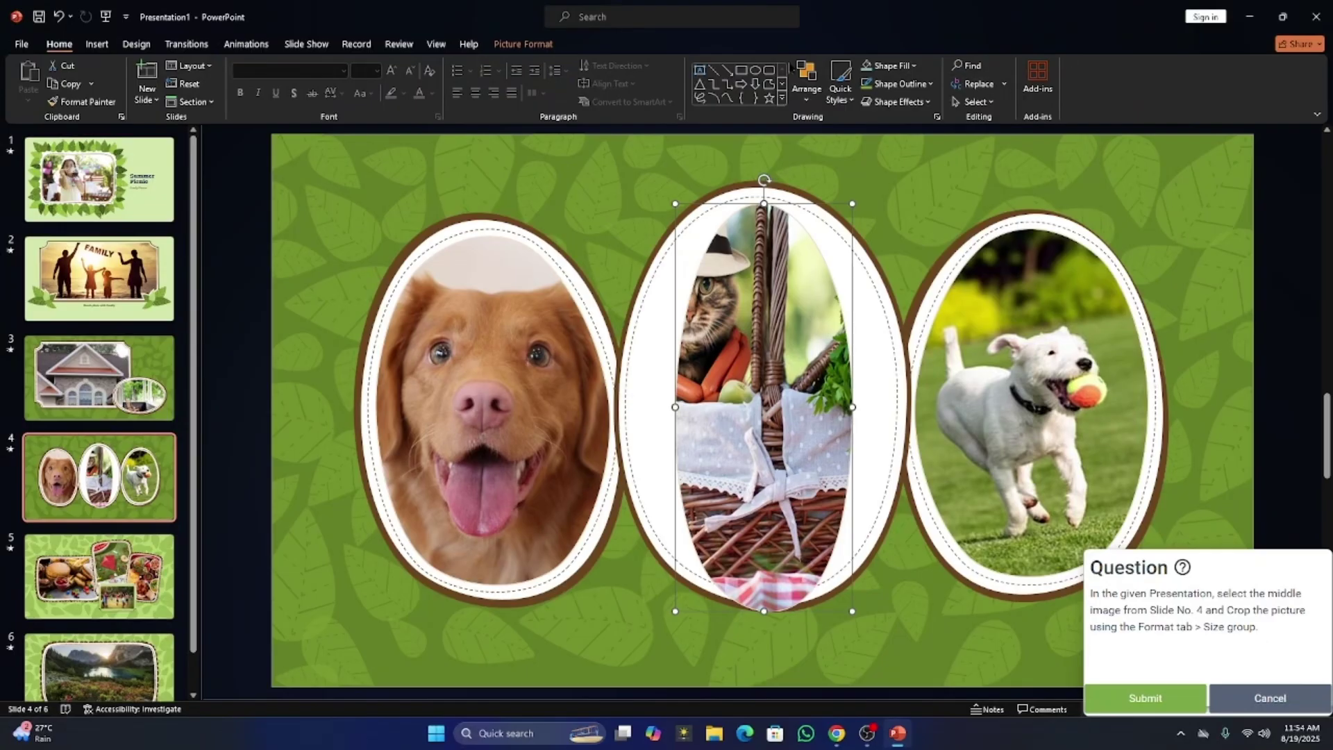
click(538, 46)
click(1171, 79)
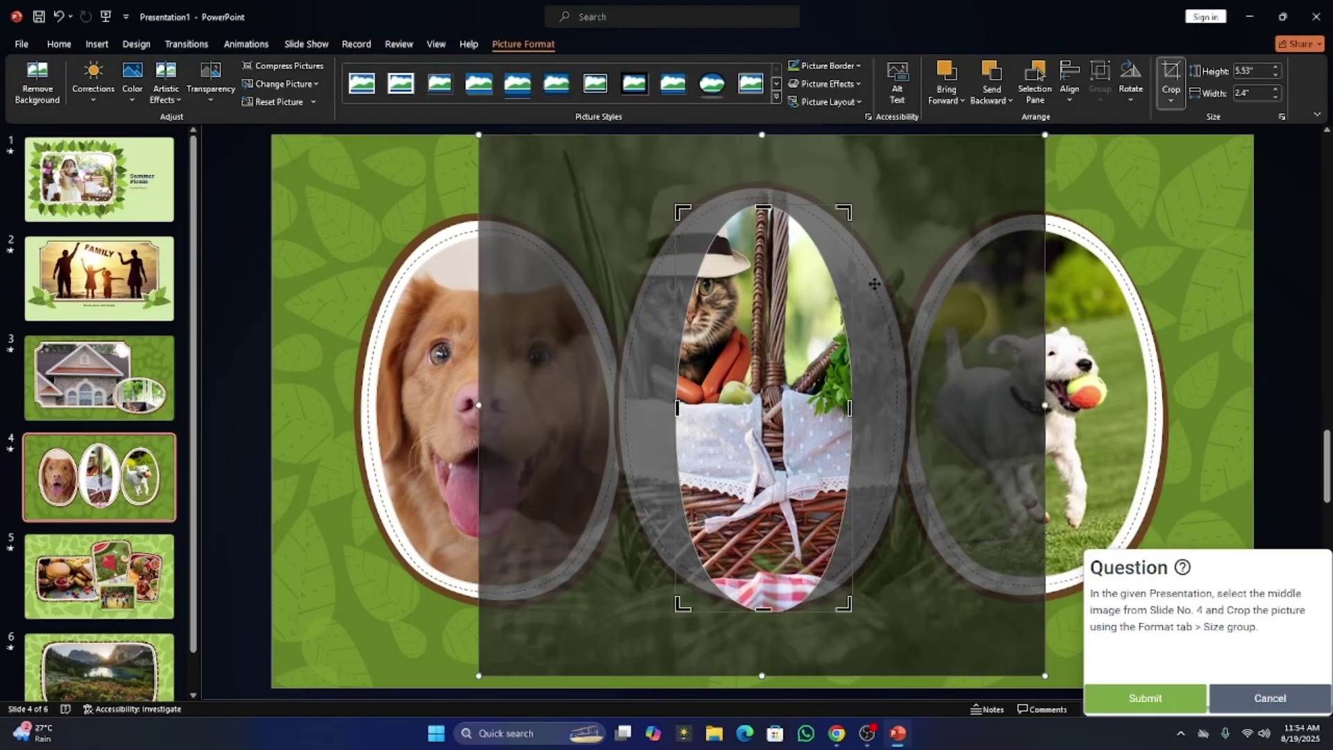
drag(845, 212, 822, 303)
drag(776, 417, 831, 493)
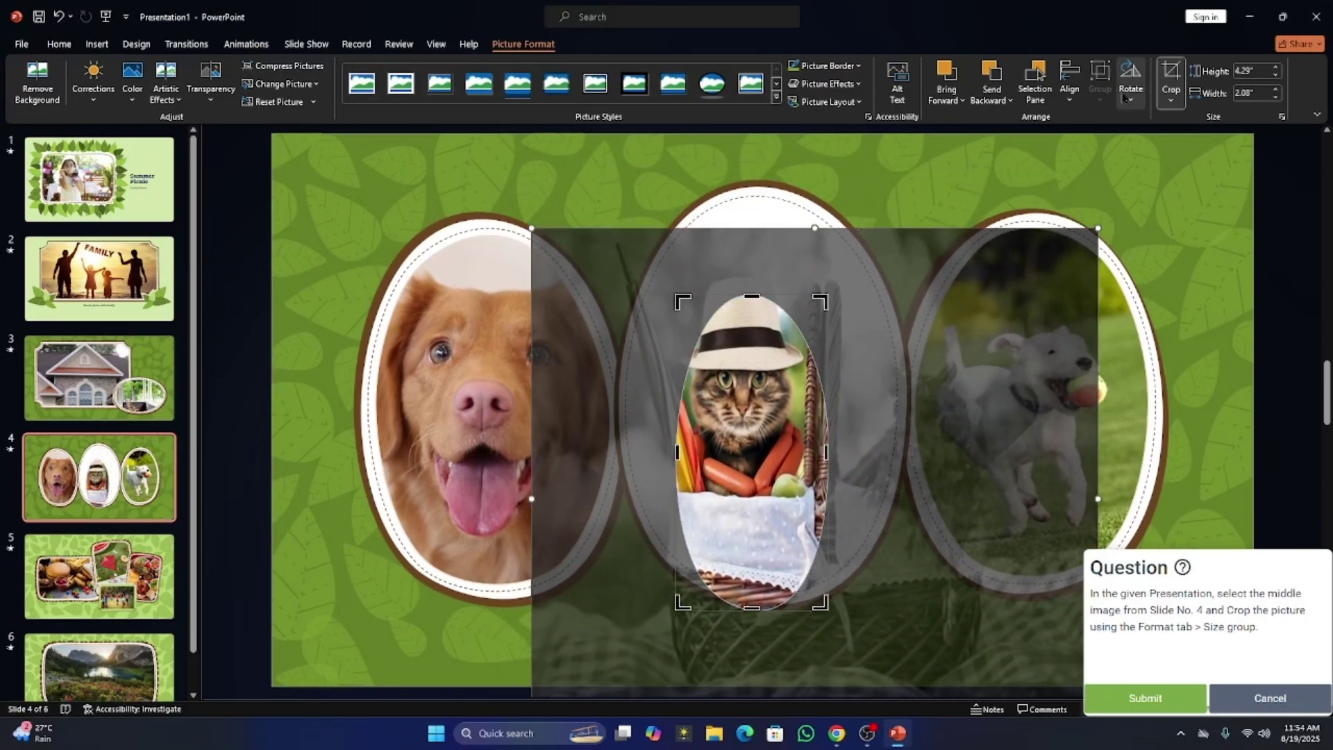
click(1172, 76)
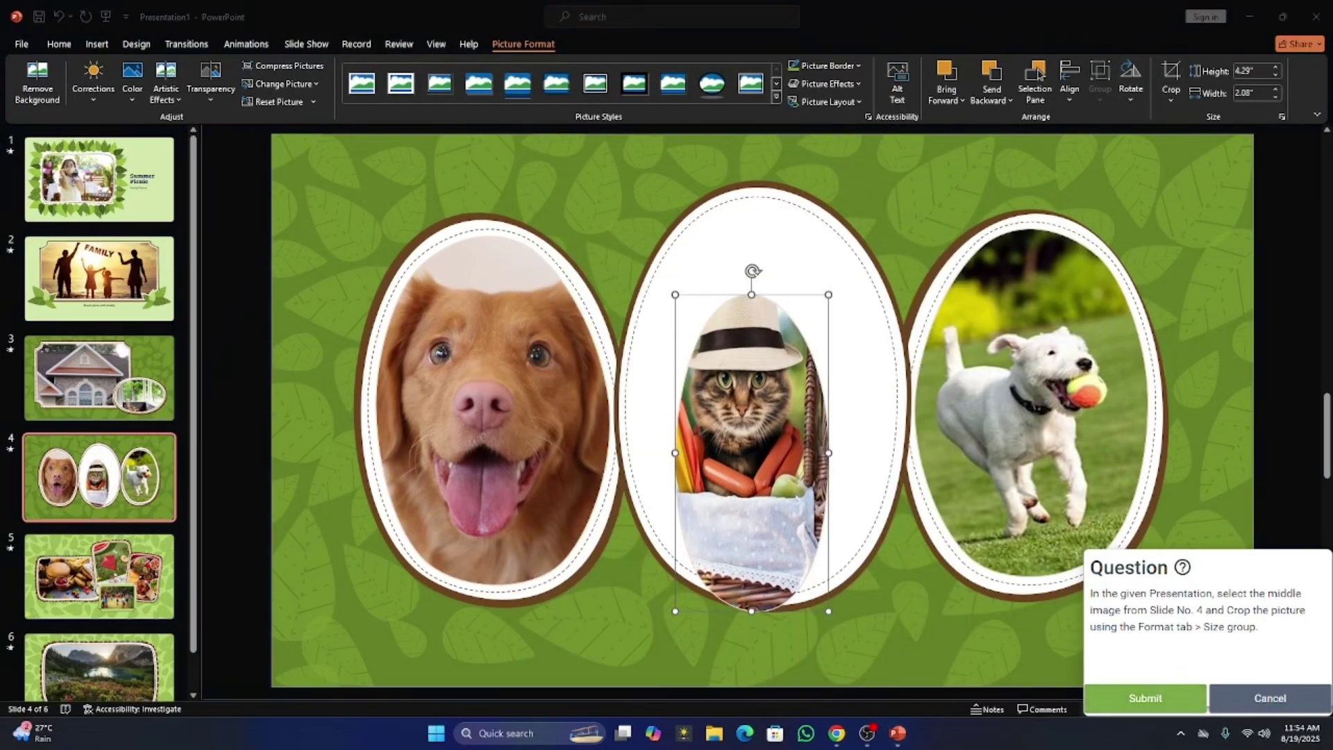
click(1173, 697)
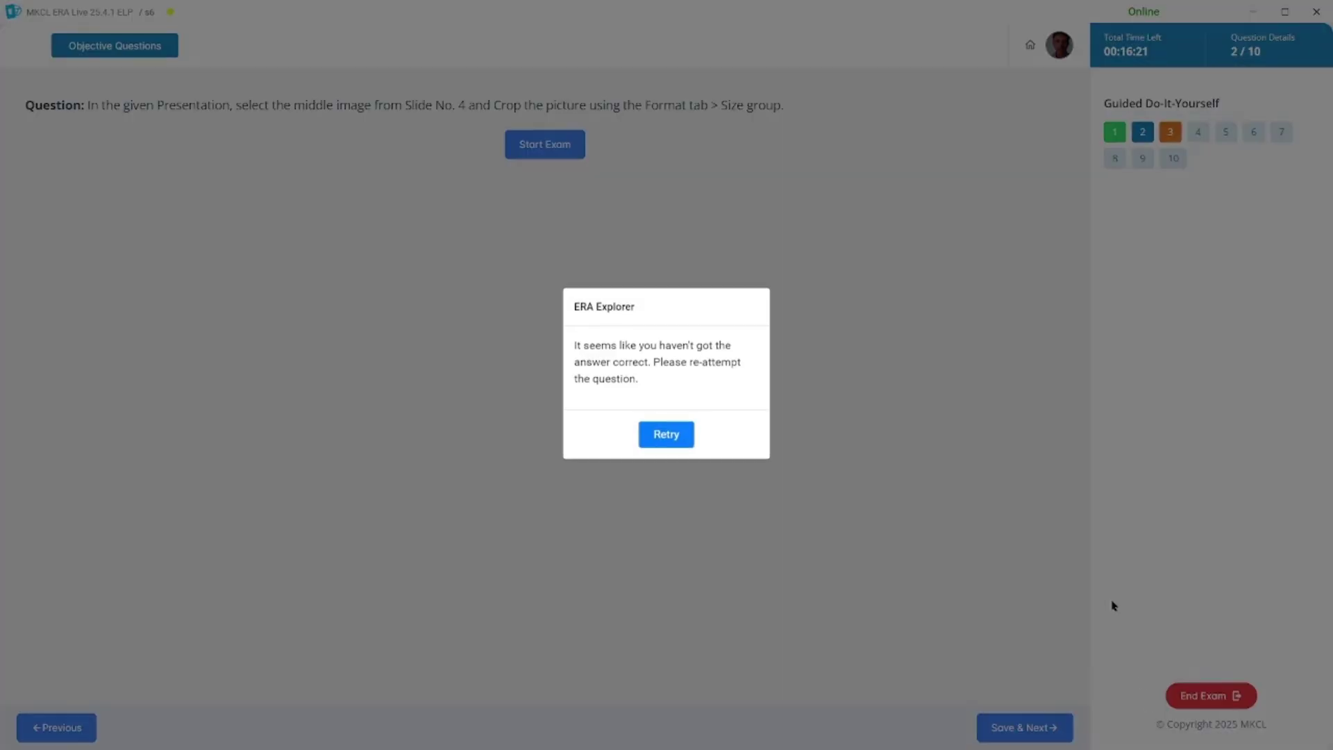
- Retry the question and move the cropped cat picture on slide 4 up towards the centre of its oval frame
click(666, 427)
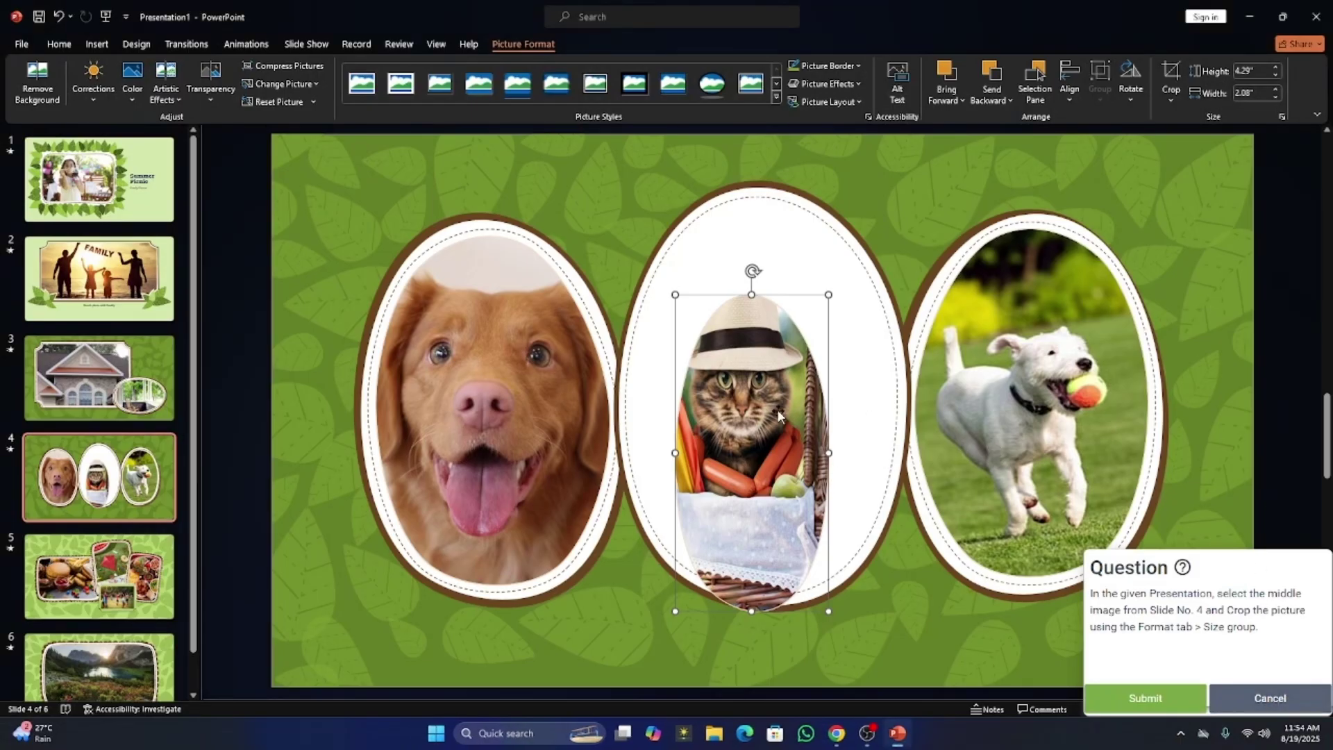
click(468, 374)
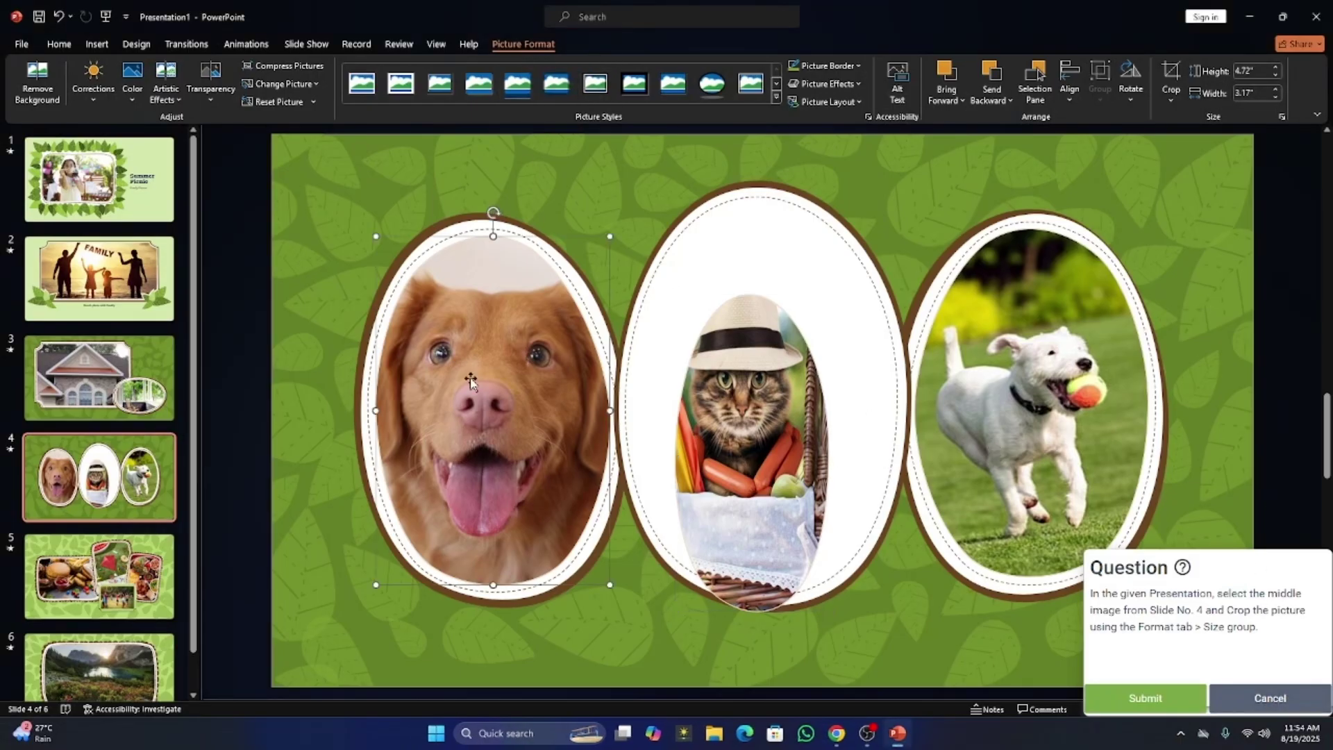
click(745, 403)
click(1041, 386)
click(522, 429)
click(739, 438)
drag(738, 438, 751, 389)
click(856, 318)
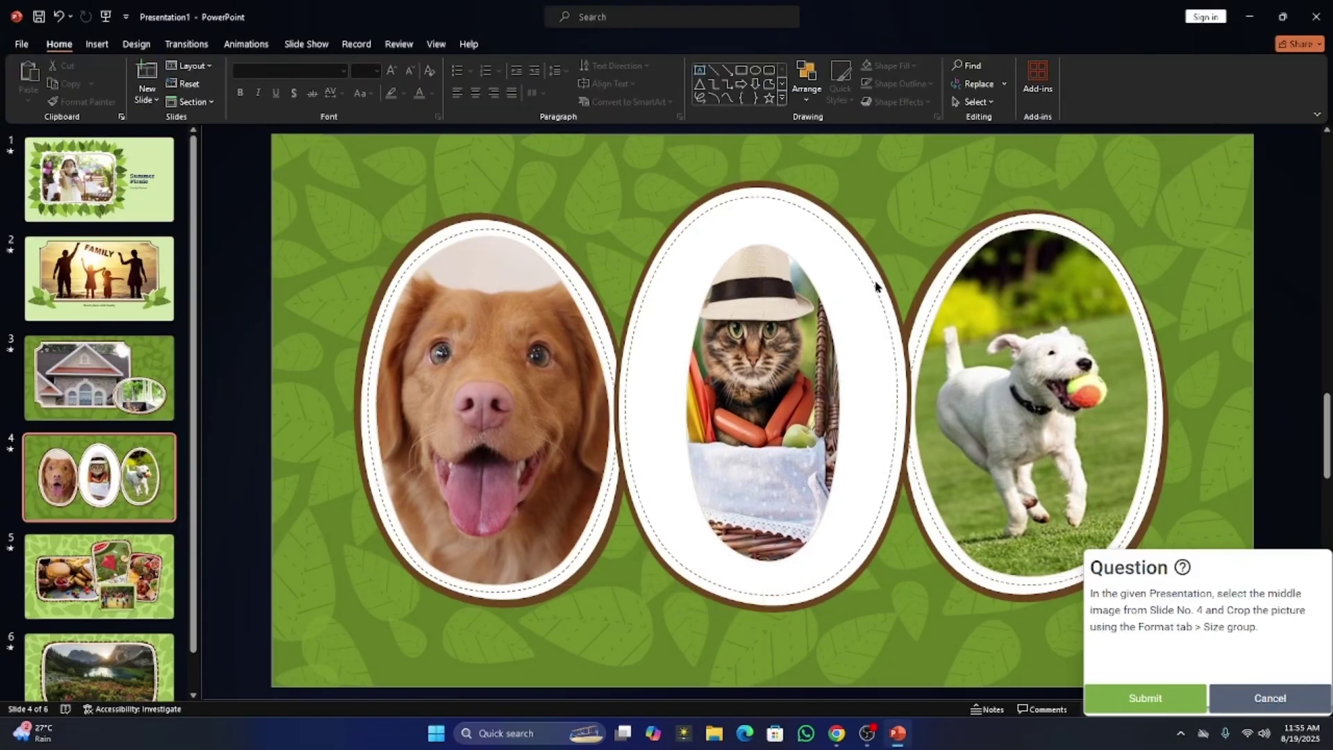
- Crop the middle image on slide 4 to about 2.16" high by 2.05" wide around the cat's face and submit the answer
click(793, 306)
click(523, 44)
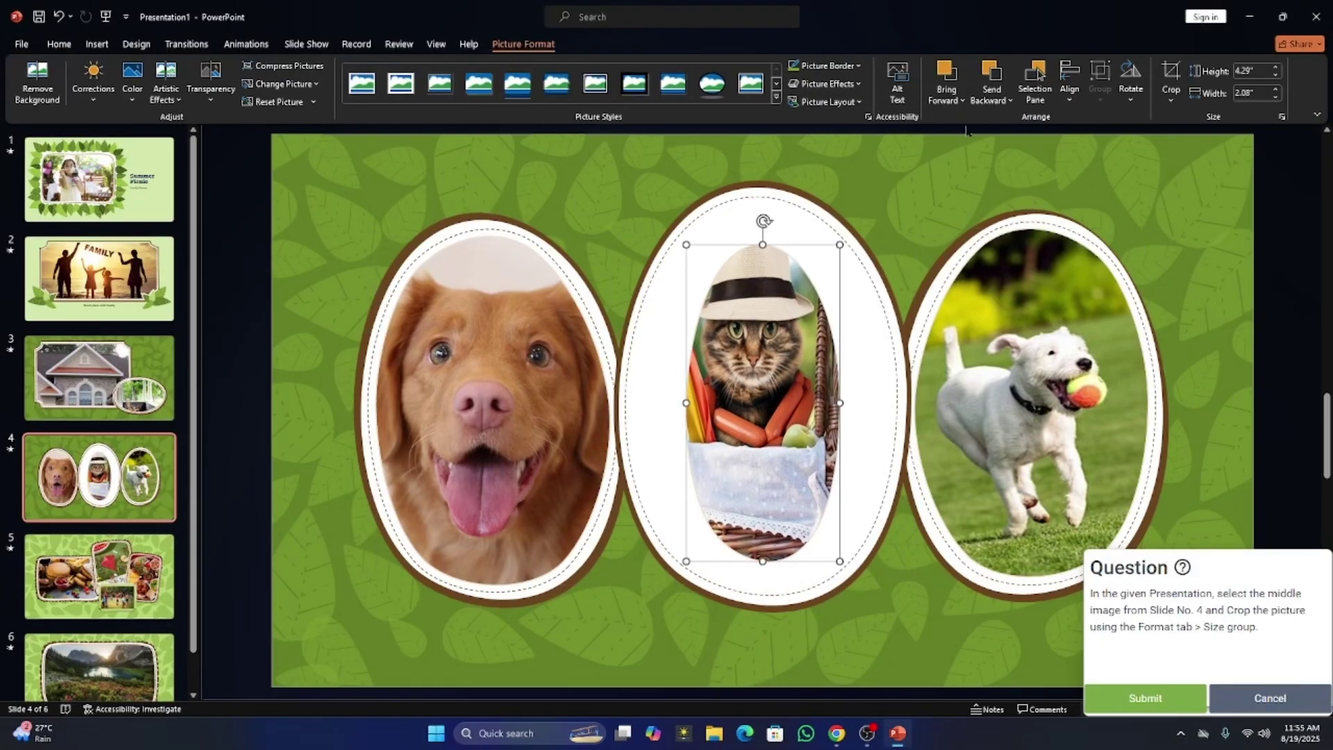
click(1173, 98)
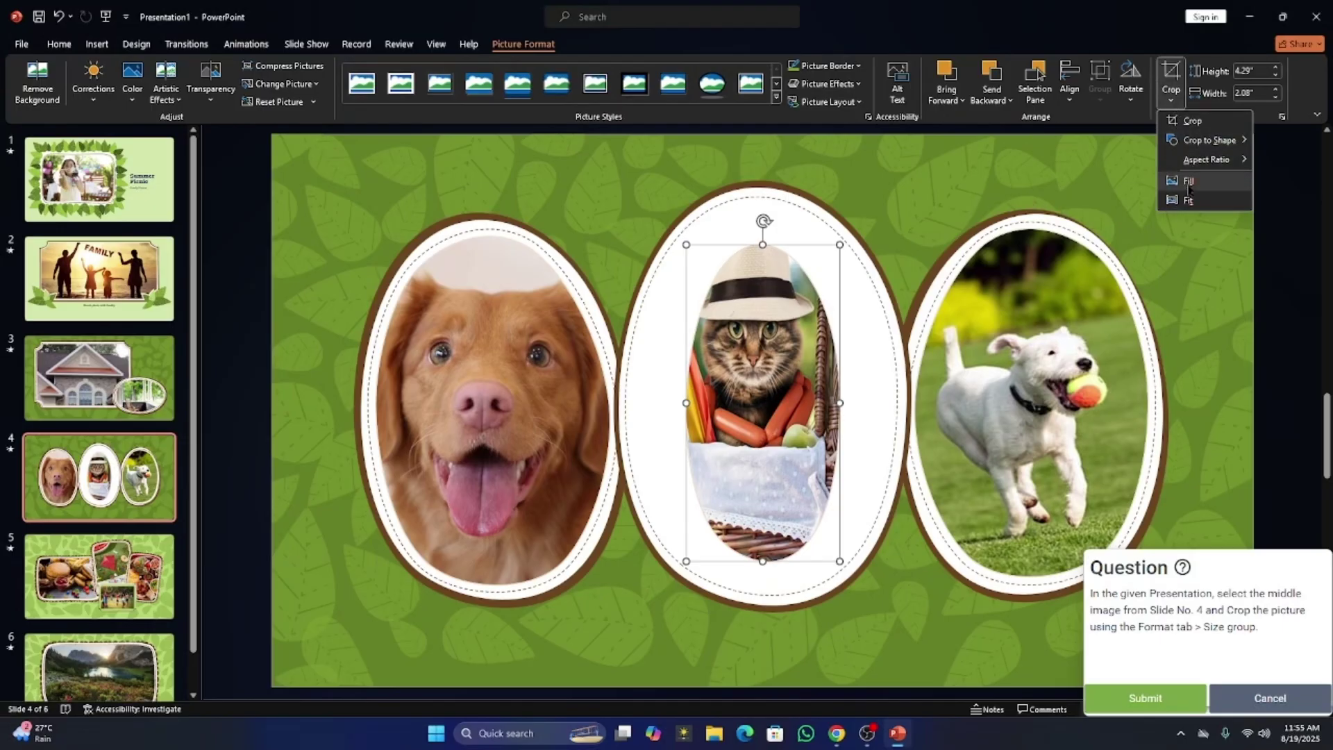
click(1192, 121)
drag(763, 246, 791, 512)
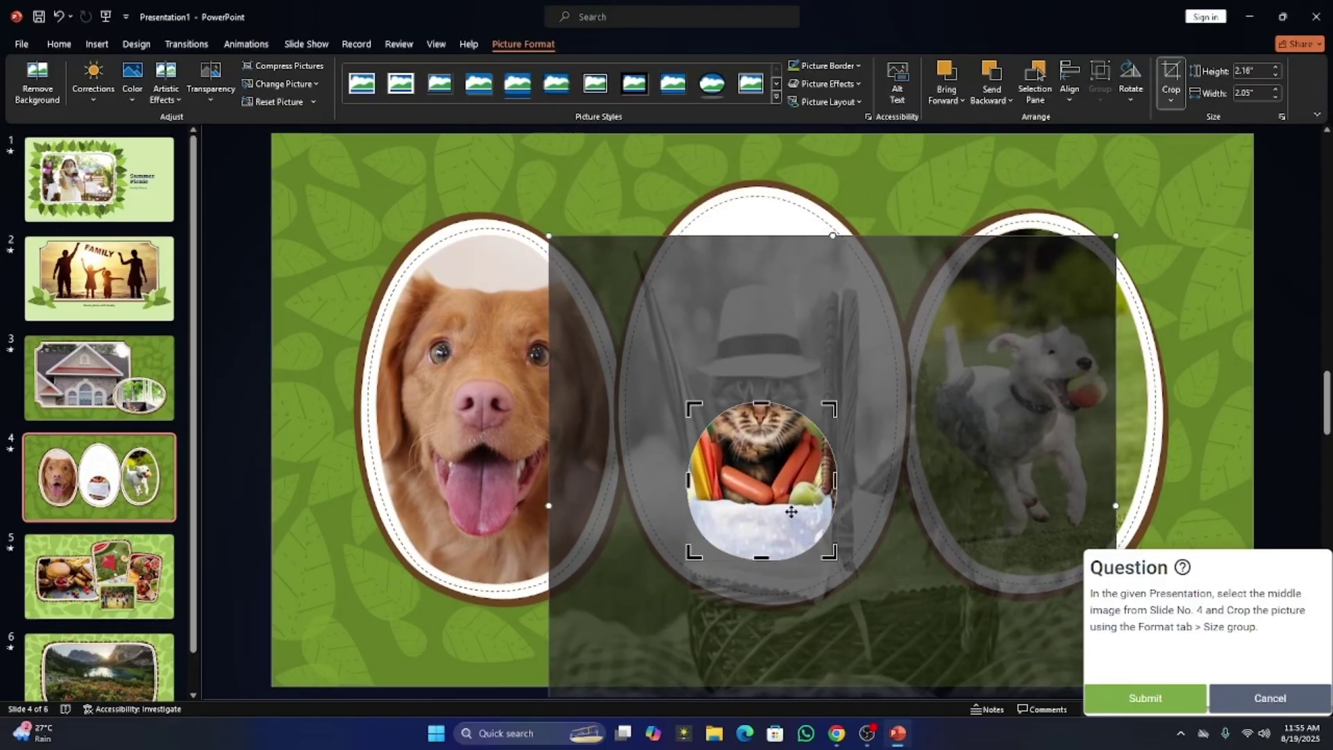
drag(770, 415, 765, 462)
click(1170, 78)
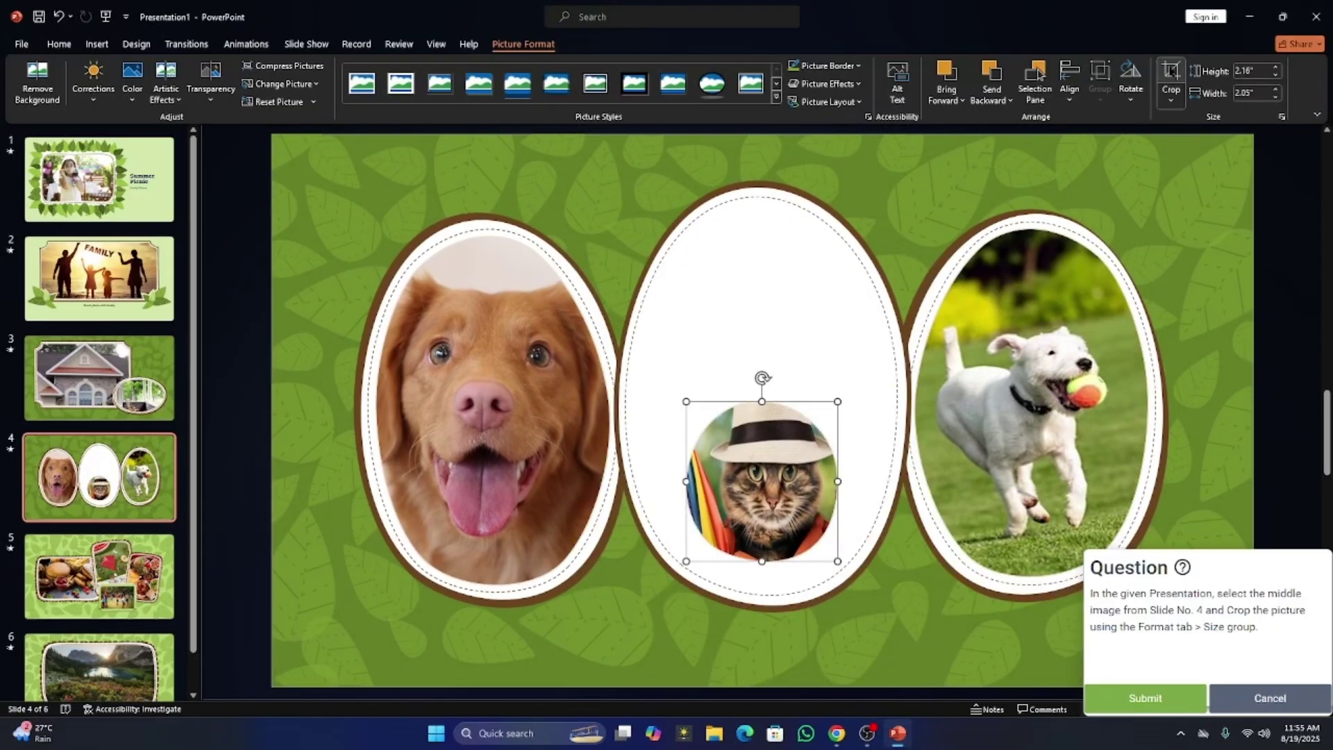
click(1145, 698)
click(666, 433)
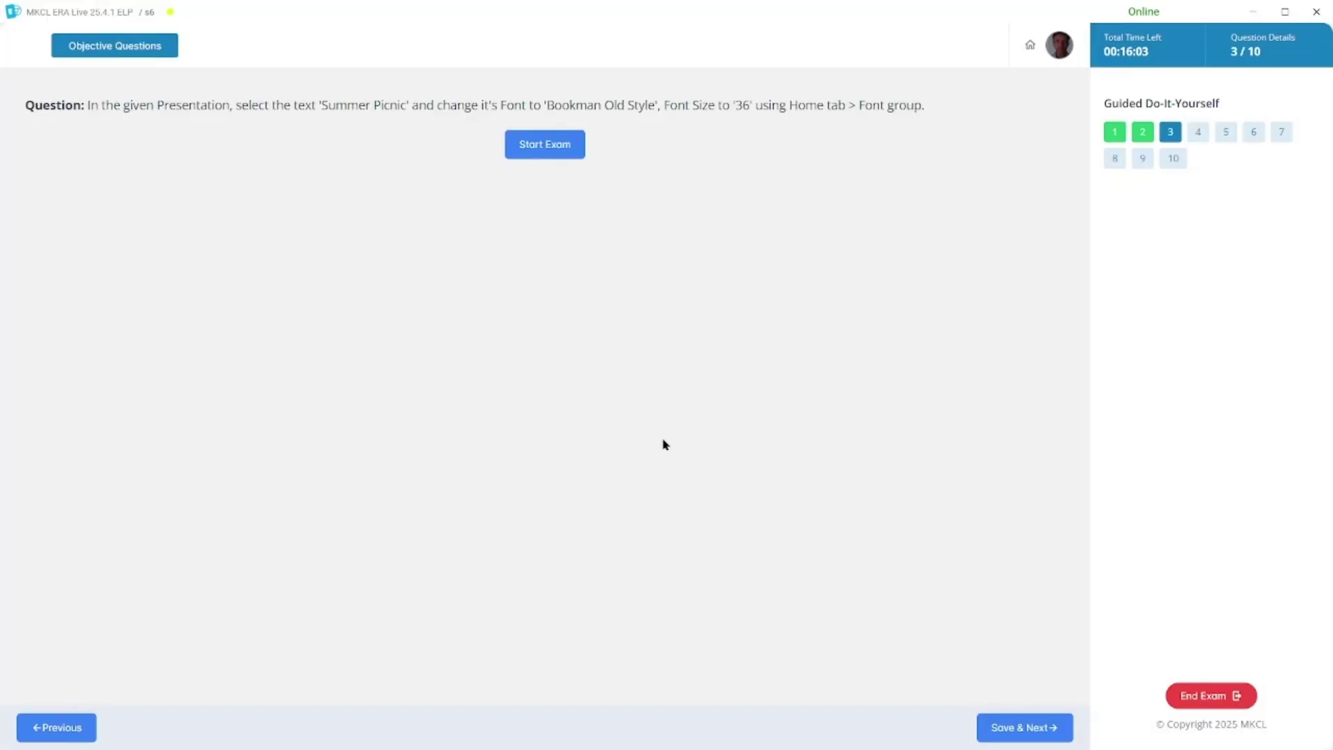
- Start the third guided question, set the "Summer Picnic" text to Bookman Old Style at size 36 and submit the answer
click(528, 141)
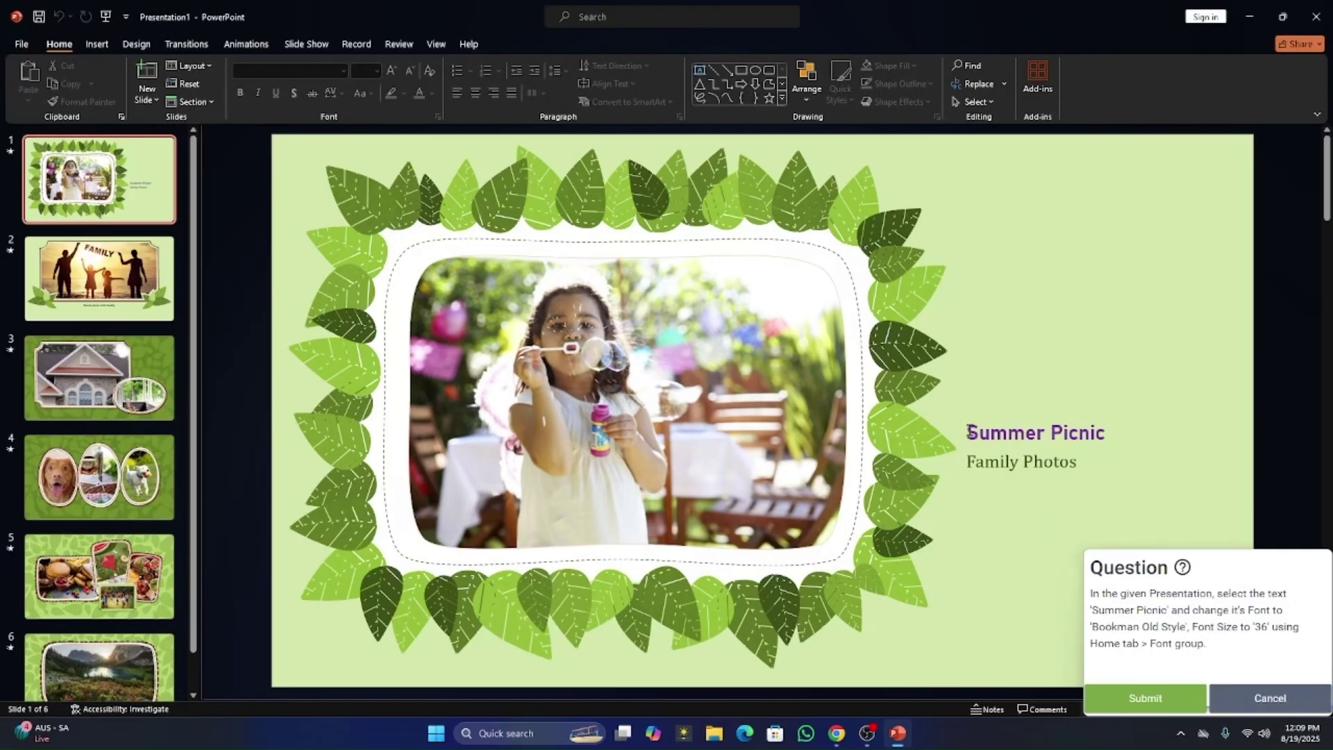
drag(970, 431, 1124, 439)
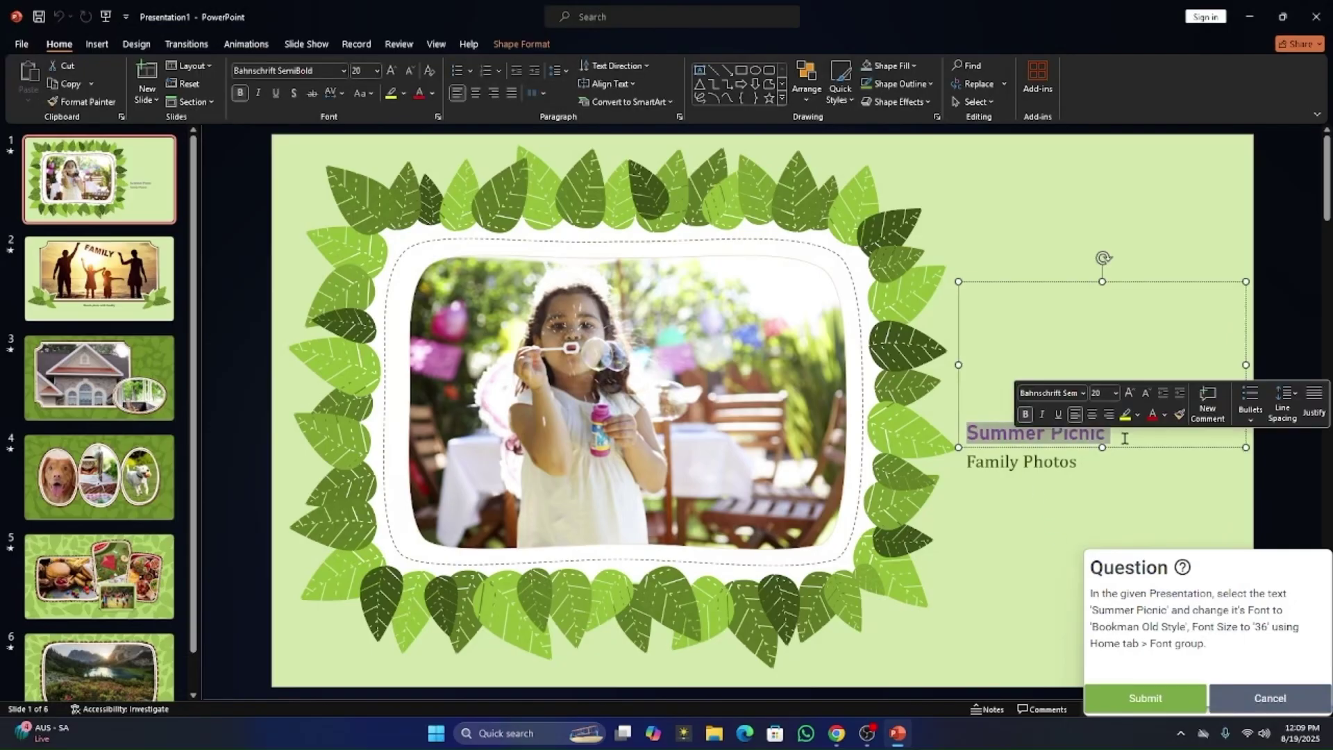
click(344, 71)
click(340, 538)
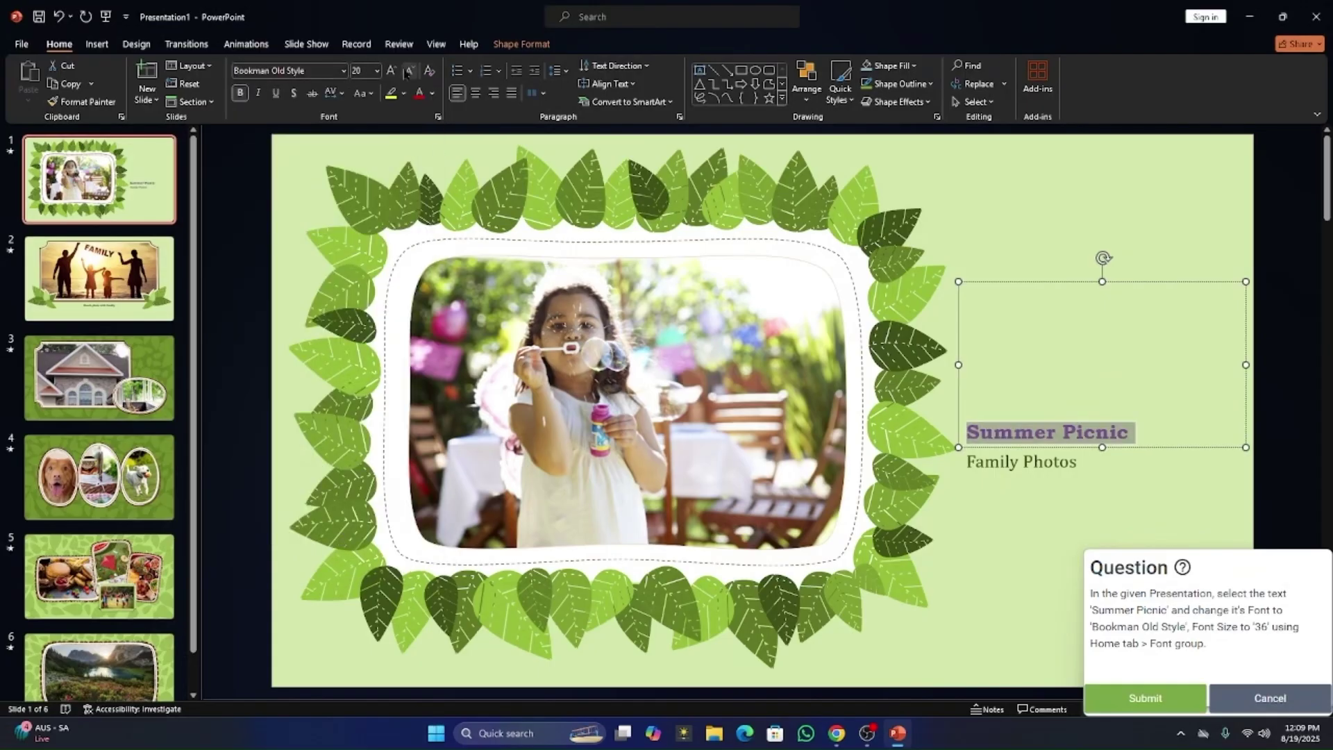
click(376, 71)
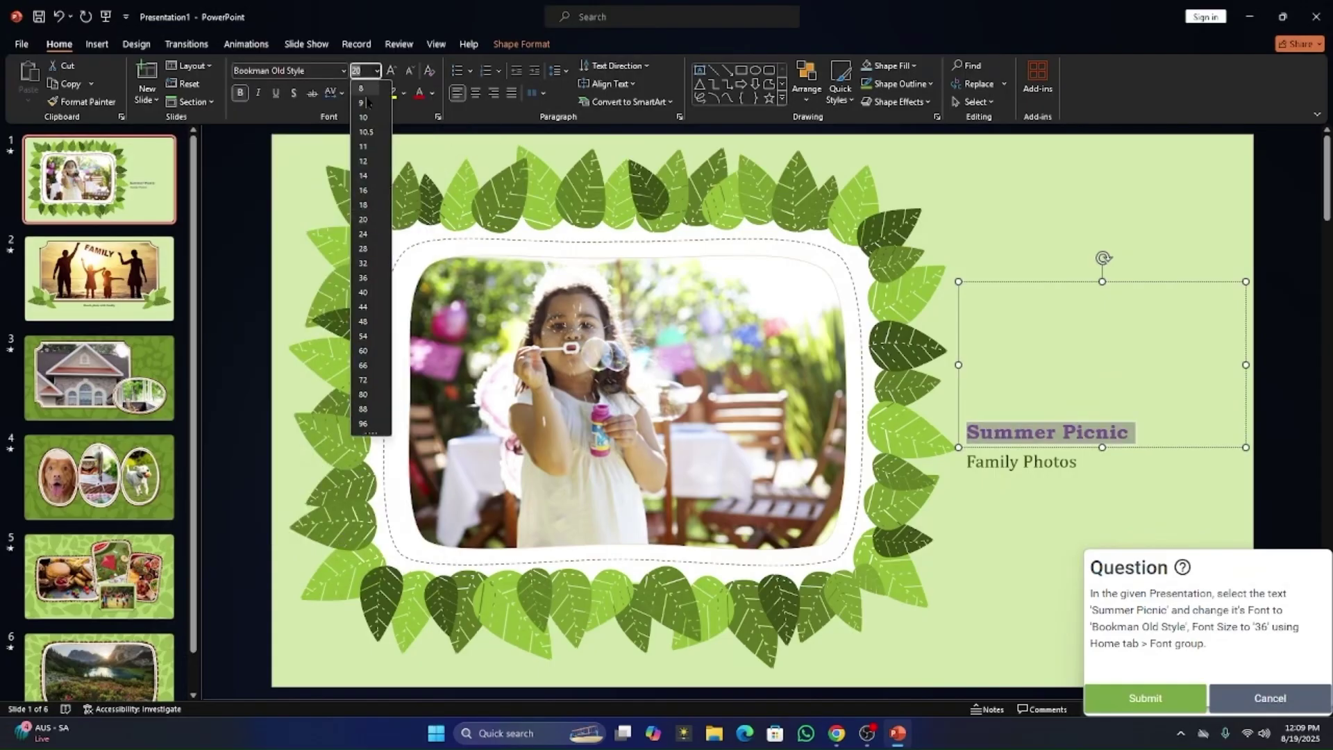
click(363, 278)
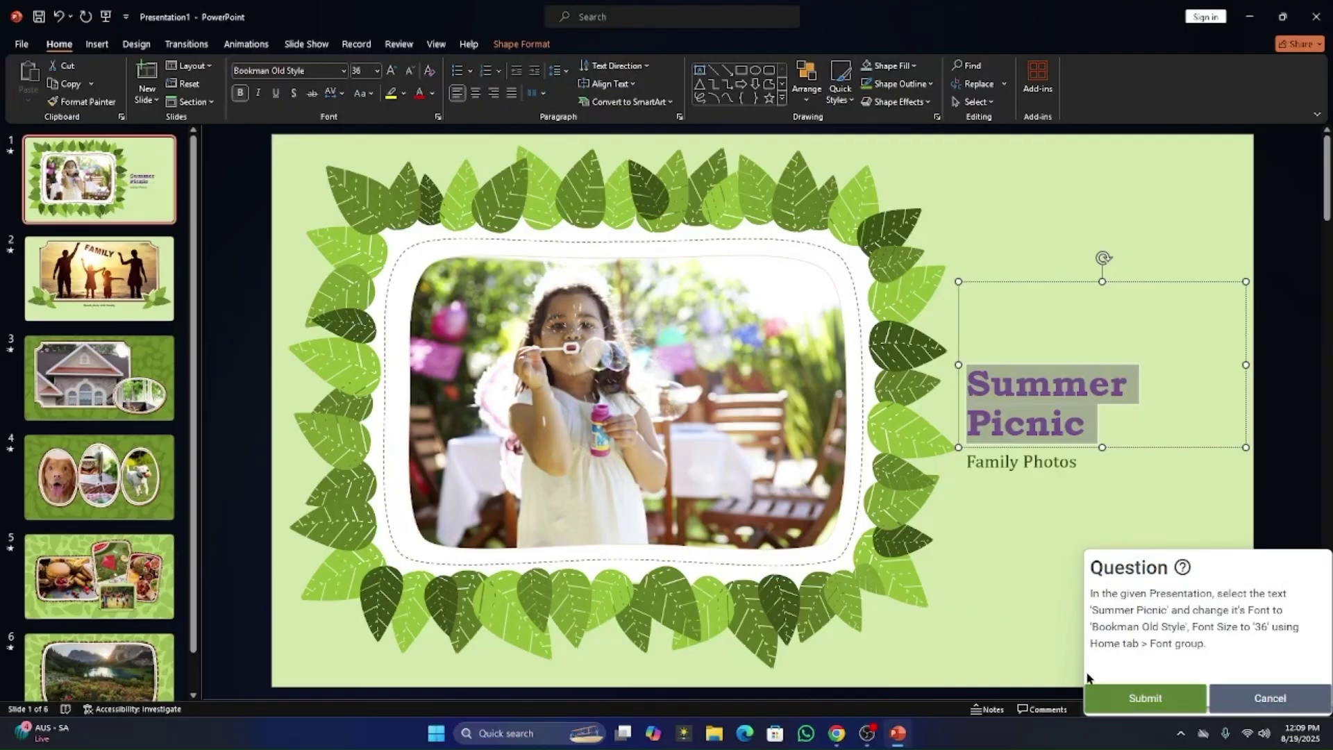
click(1000, 599)
click(1138, 700)
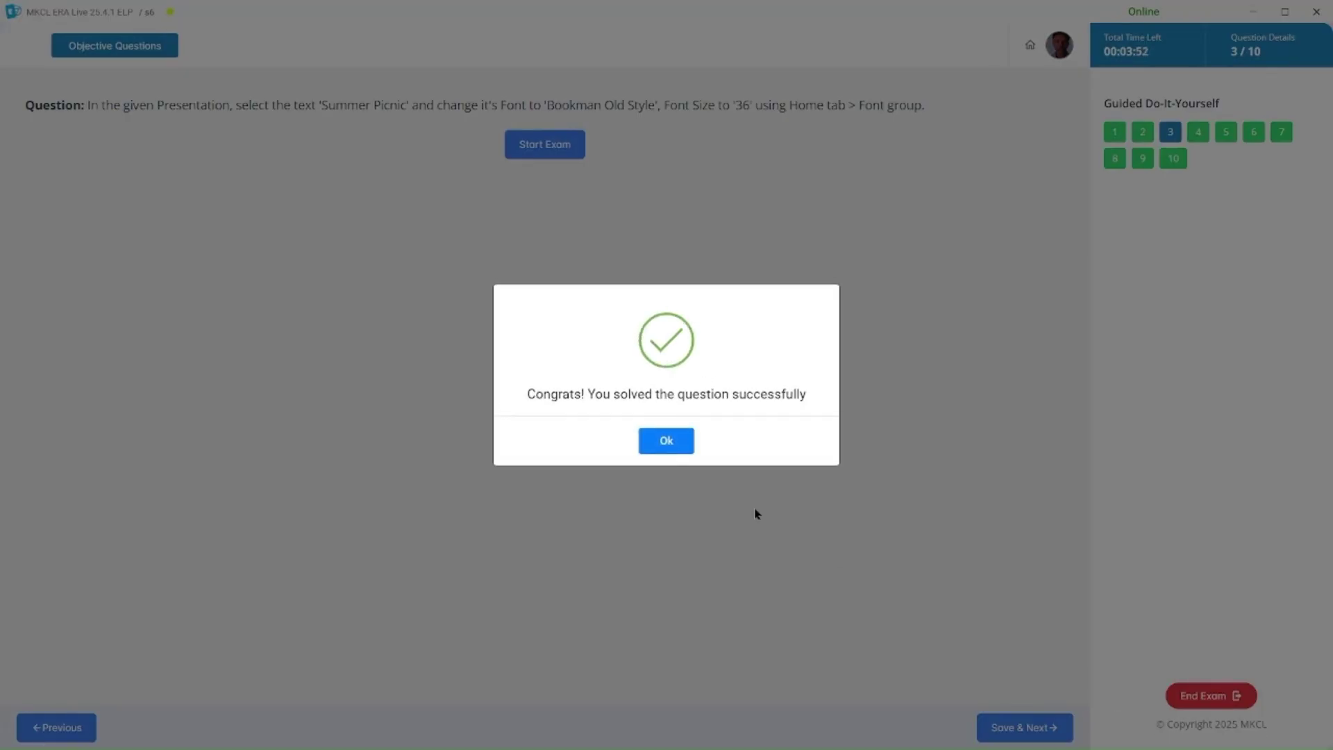
click(668, 444)
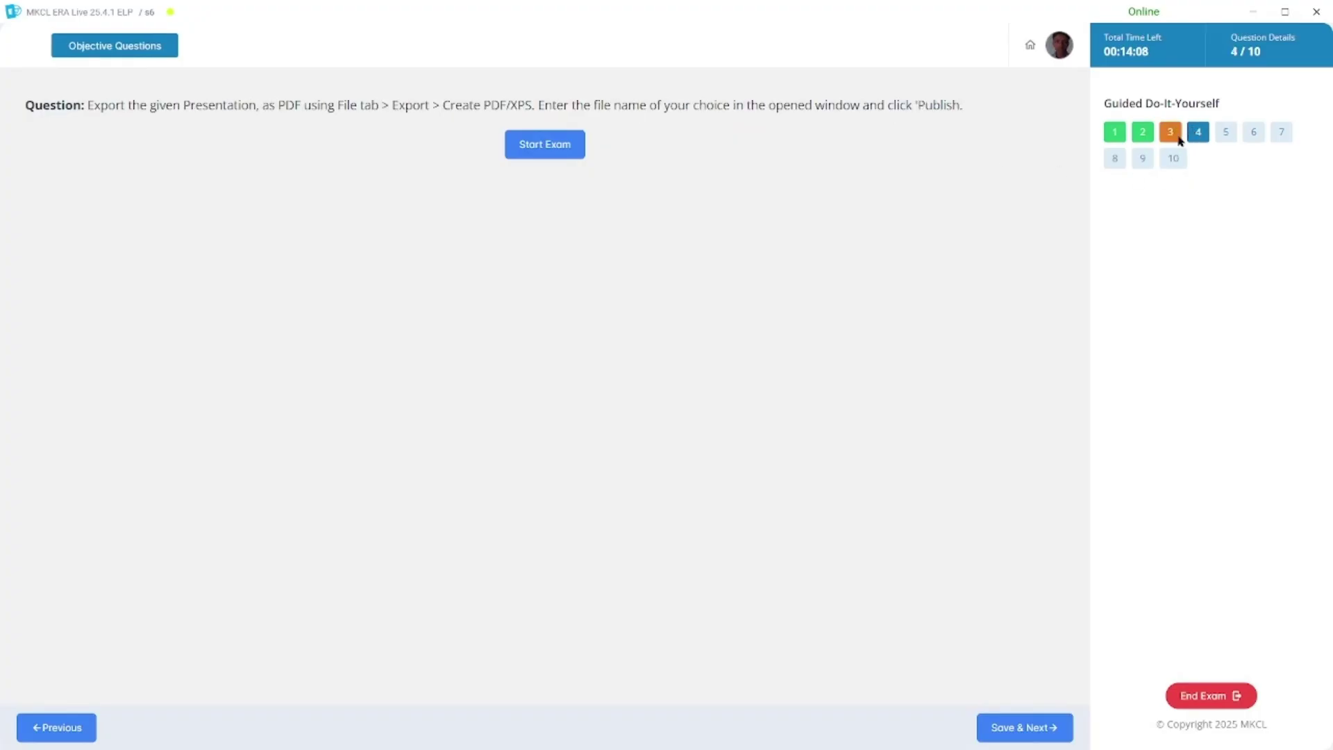
- Start the fourth guided question and export the presentation as a PDF named Summer Picnic in Documents, replacing the existing file
click(539, 145)
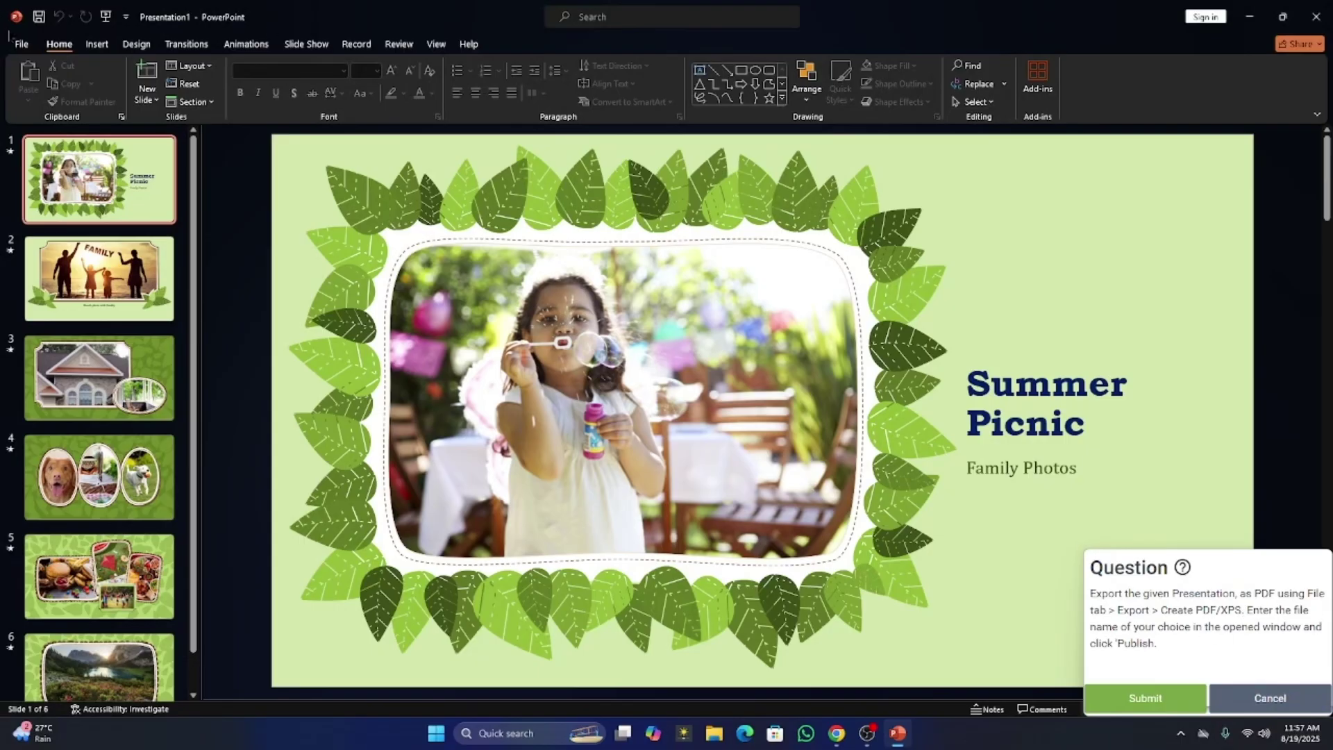
click(21, 44)
click(41, 367)
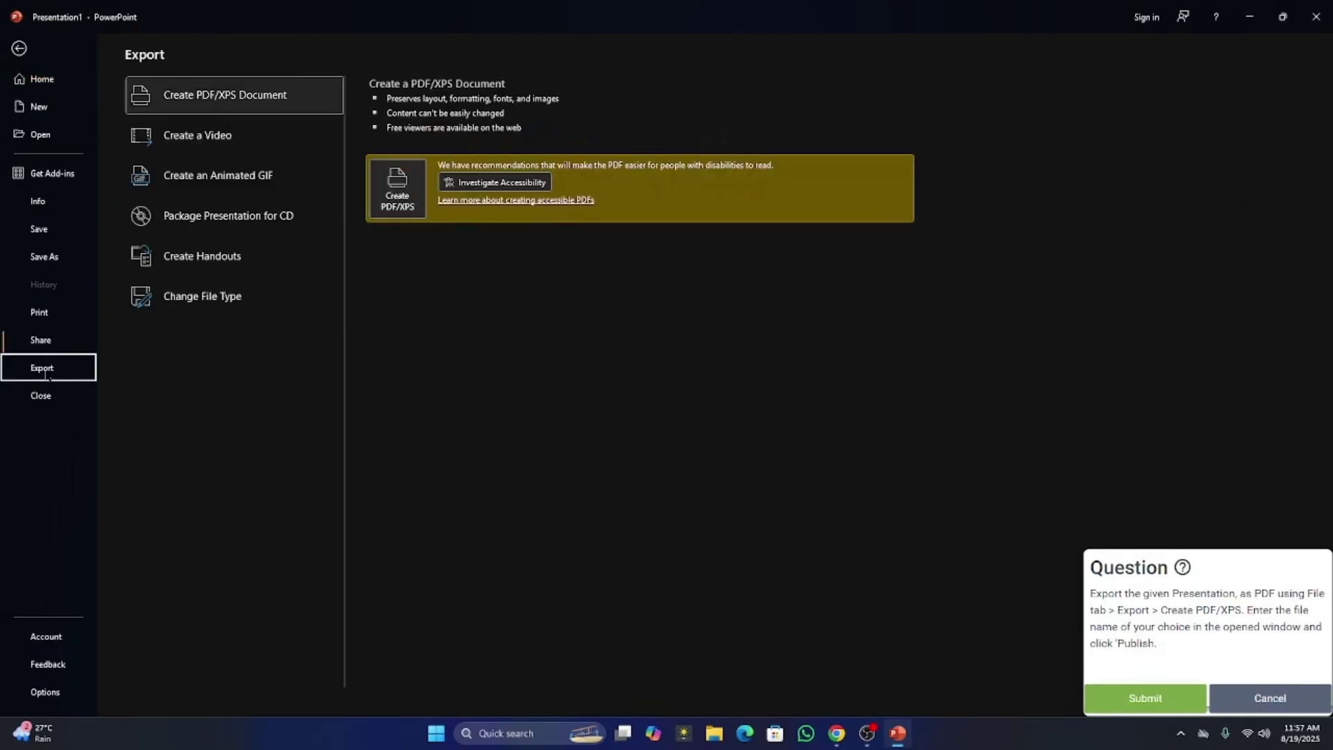
click(406, 192)
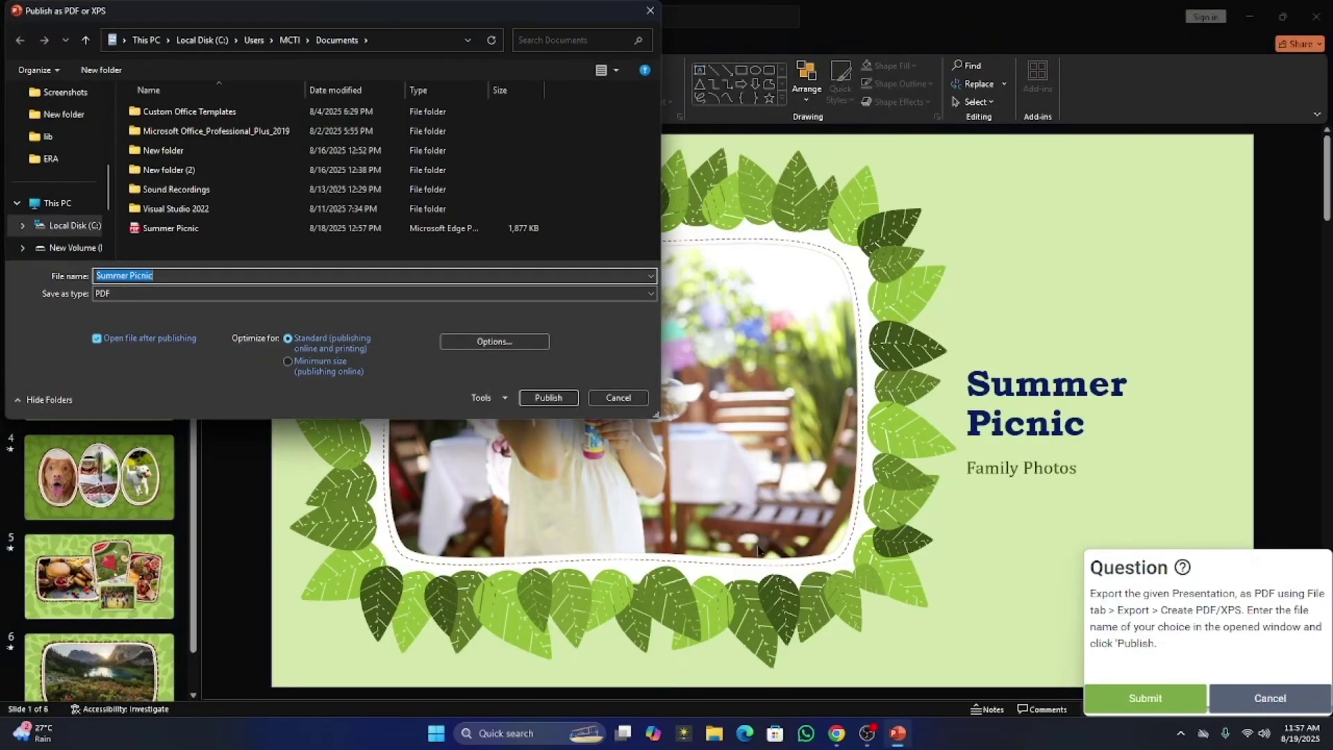
click(531, 401)
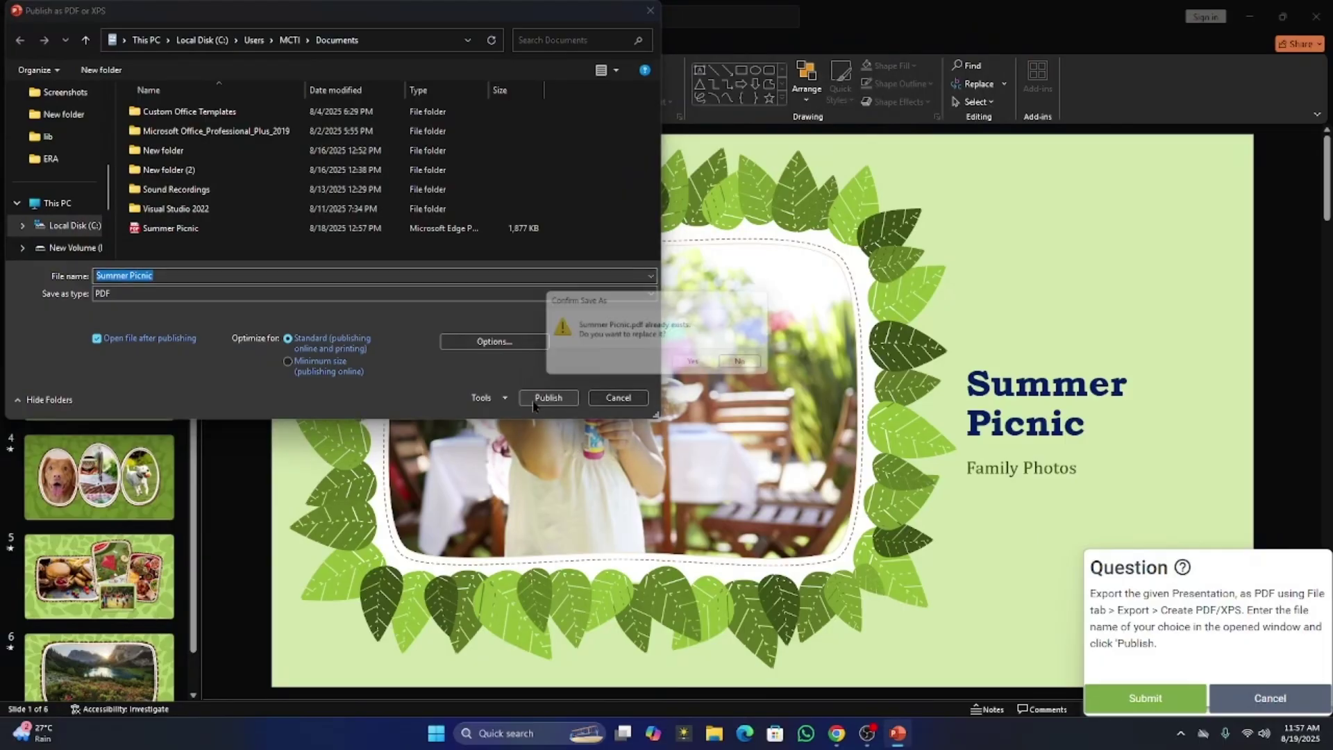
click(699, 365)
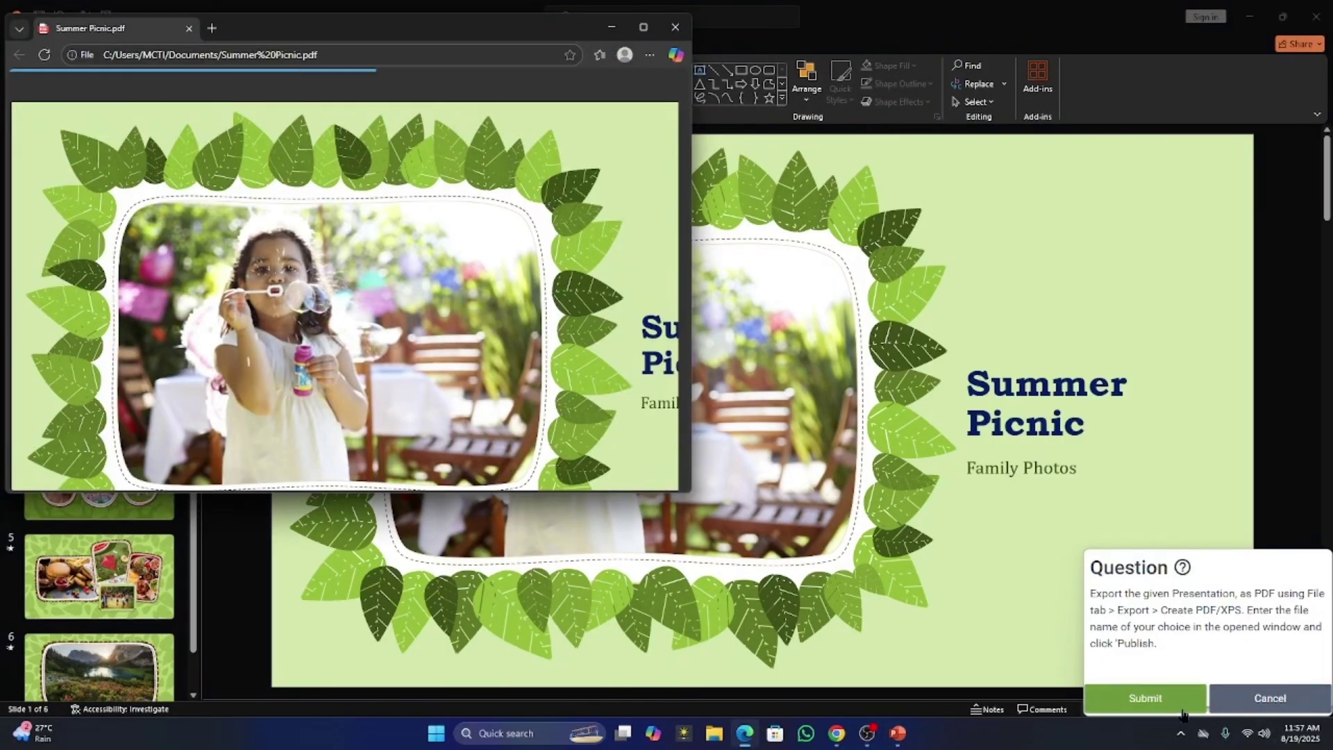
- Close the exported PDF's preview and submit the answer to the fourth guided question
click(675, 27)
click(1132, 697)
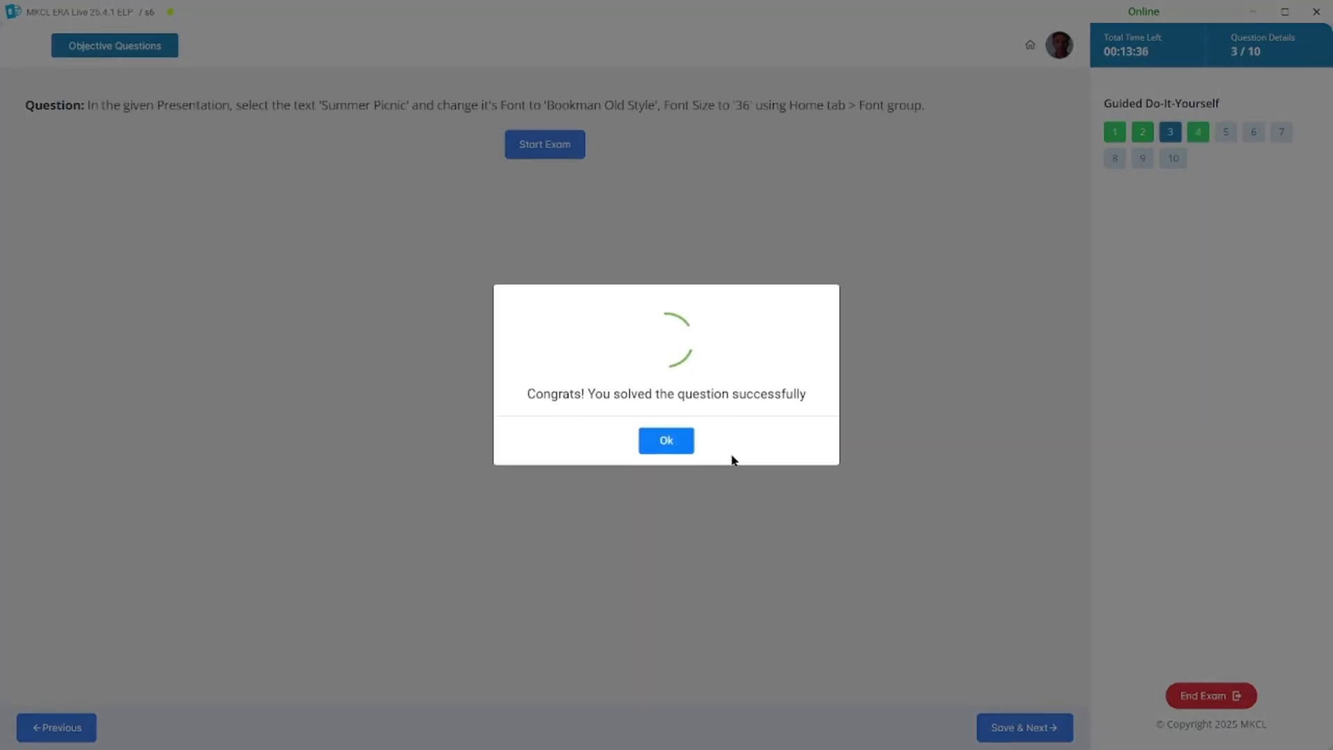
click(667, 439)
- Start the fifth guided question, save the presentation on the Desktop as Recipe Book, replacing the existing file, and submit the answer
click(1226, 134)
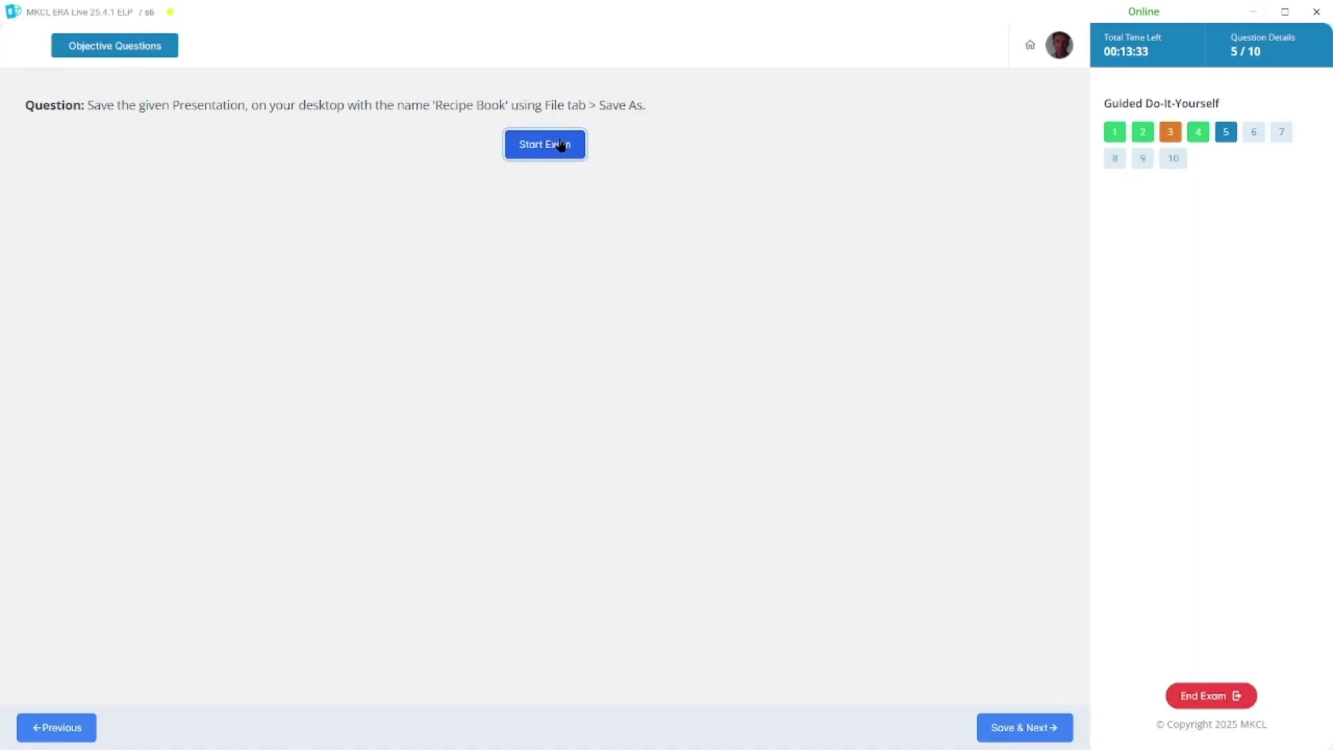
click(562, 150)
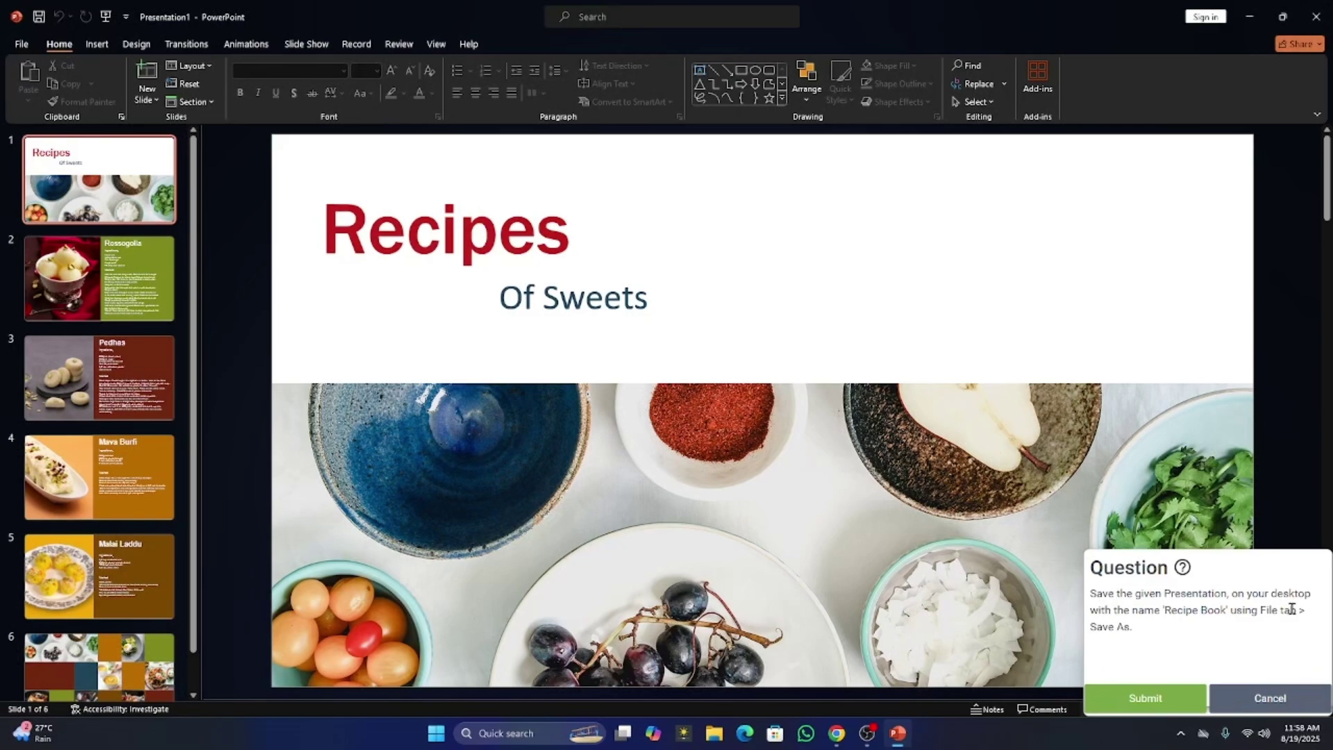
click(21, 44)
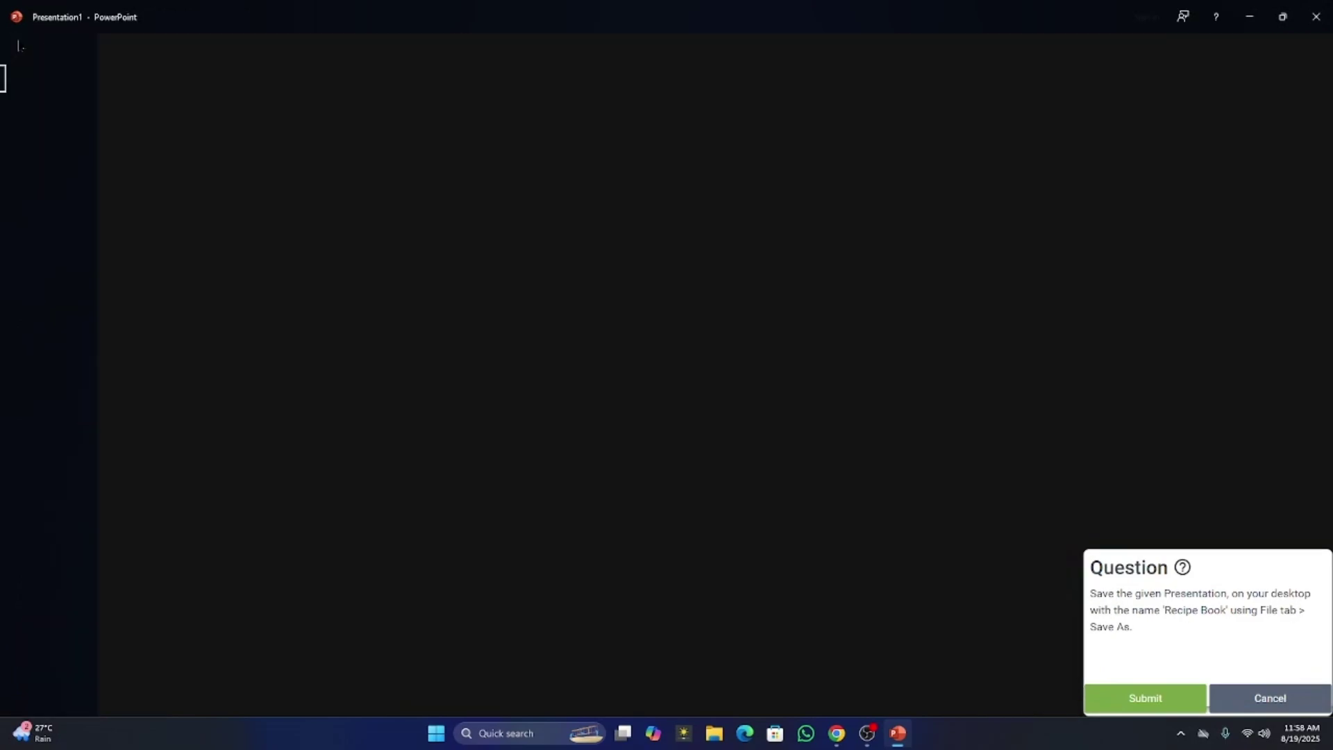
click(41, 257)
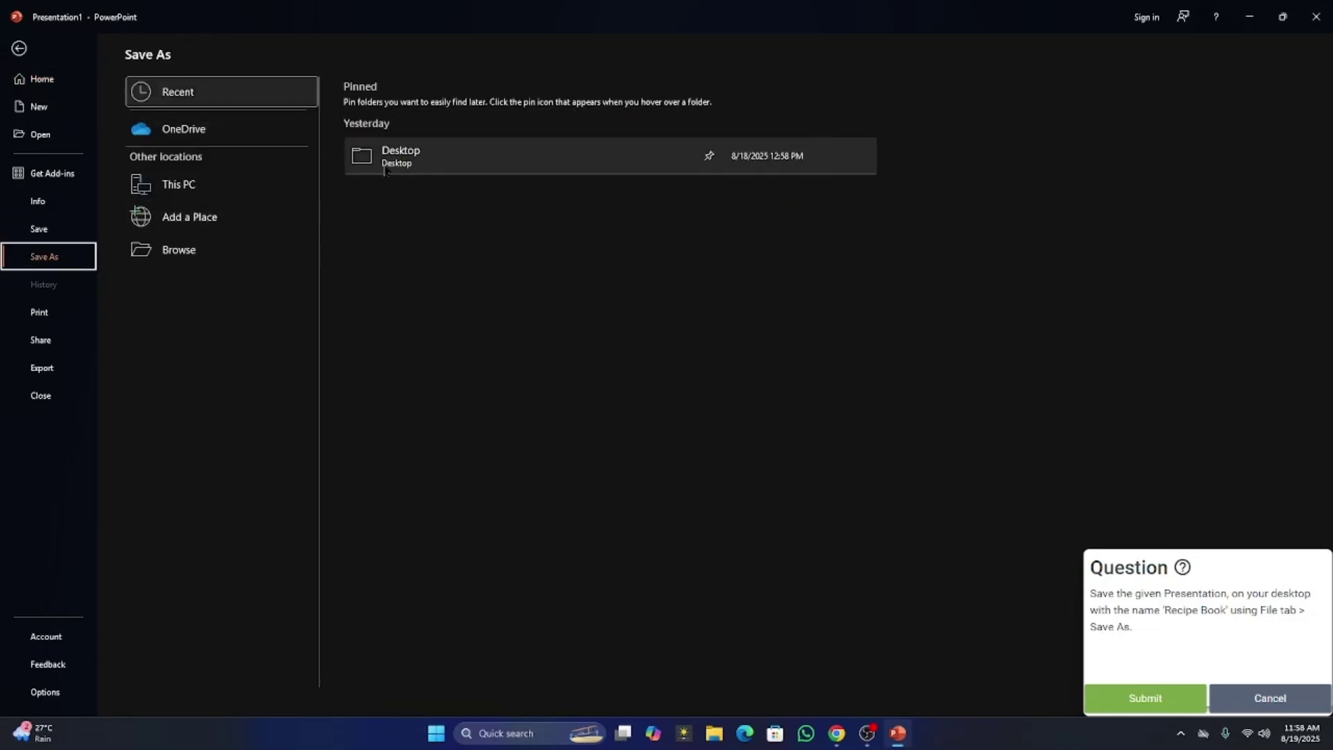
click(708, 155)
click(138, 274)
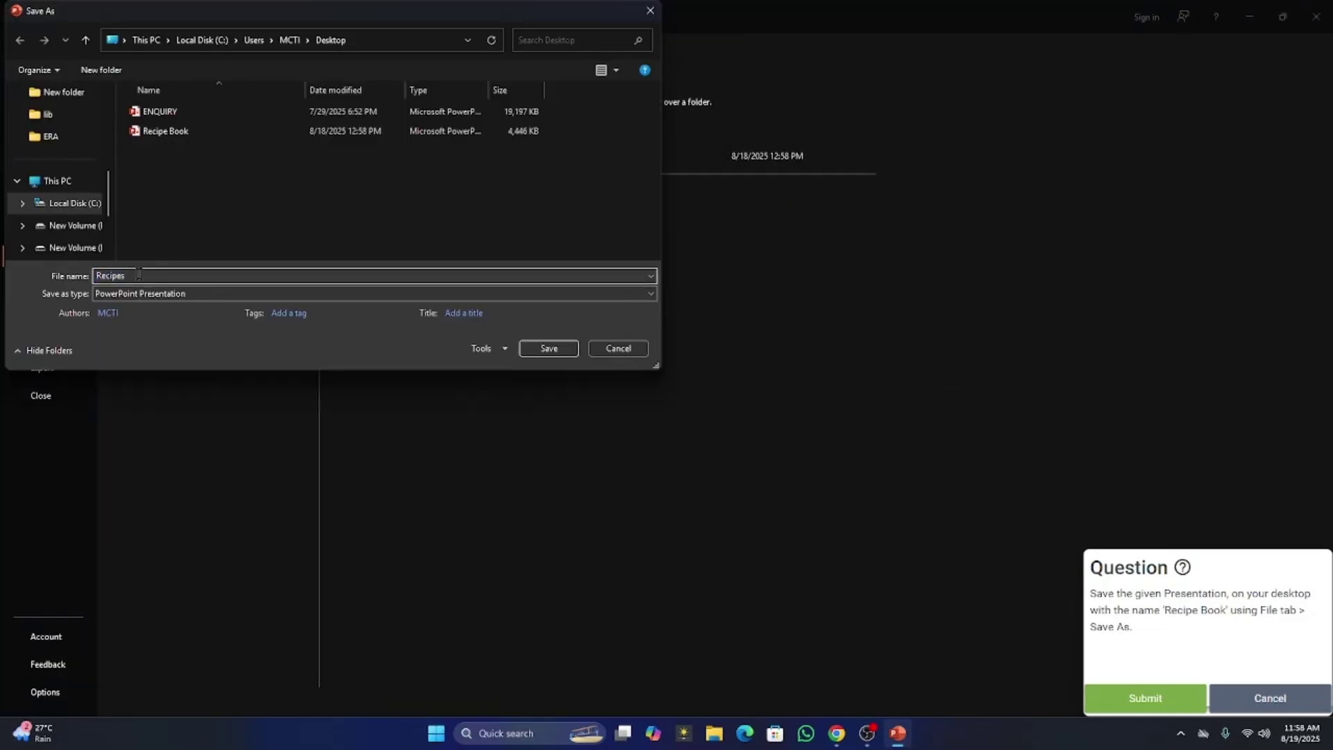
key(BackSpace)
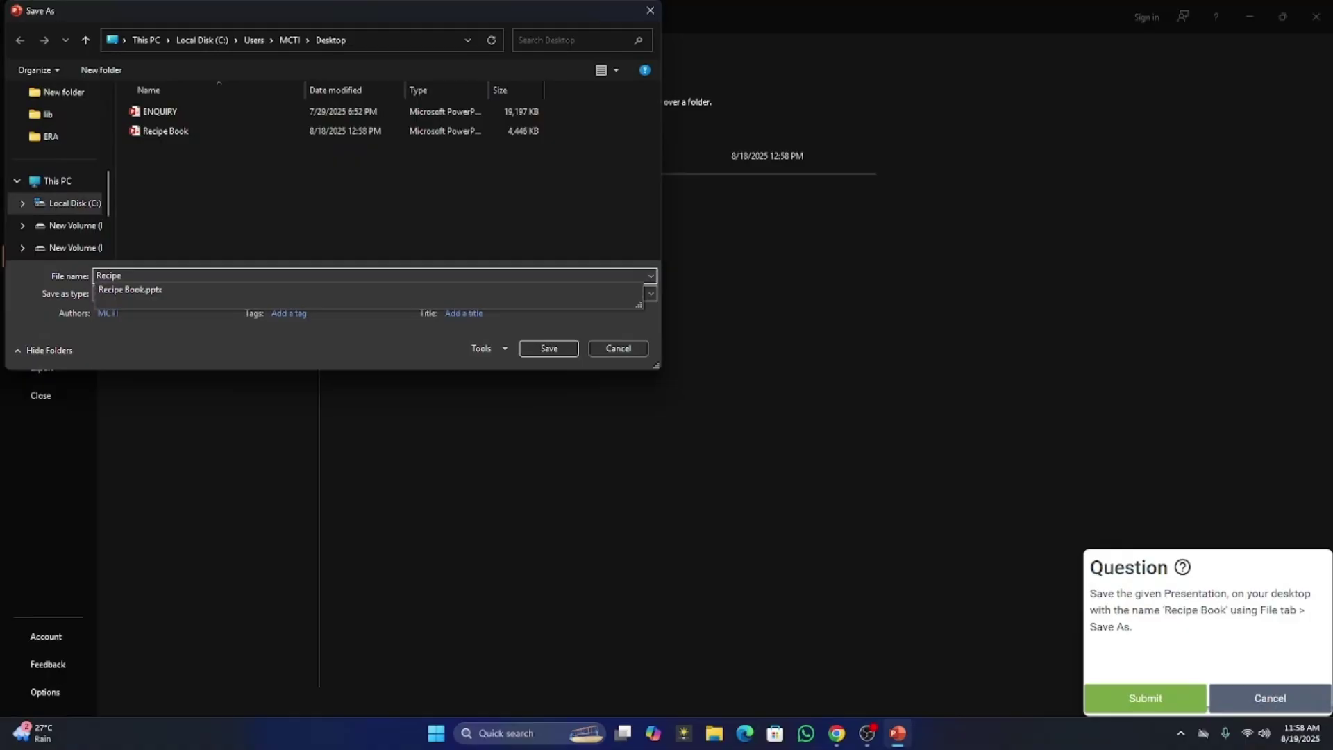
text(Book)
click(548, 348)
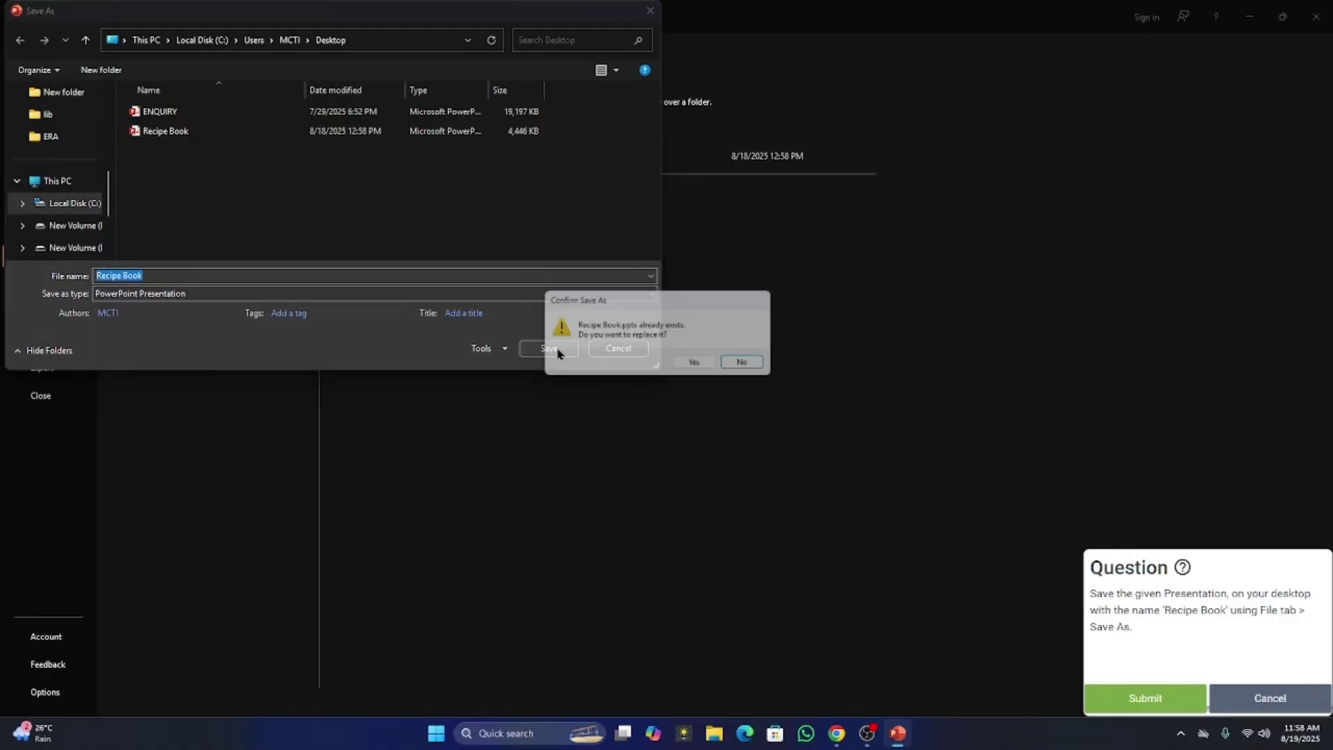
click(700, 366)
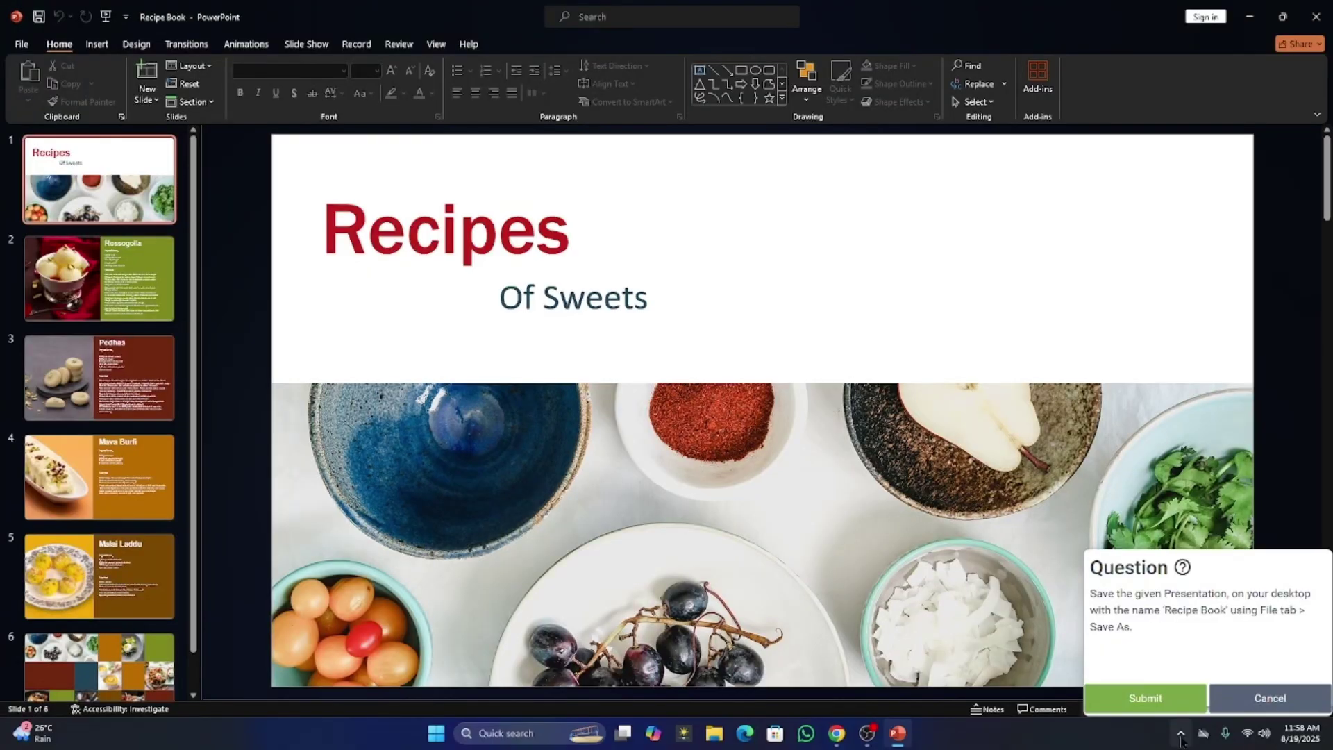
click(1168, 708)
click(667, 440)
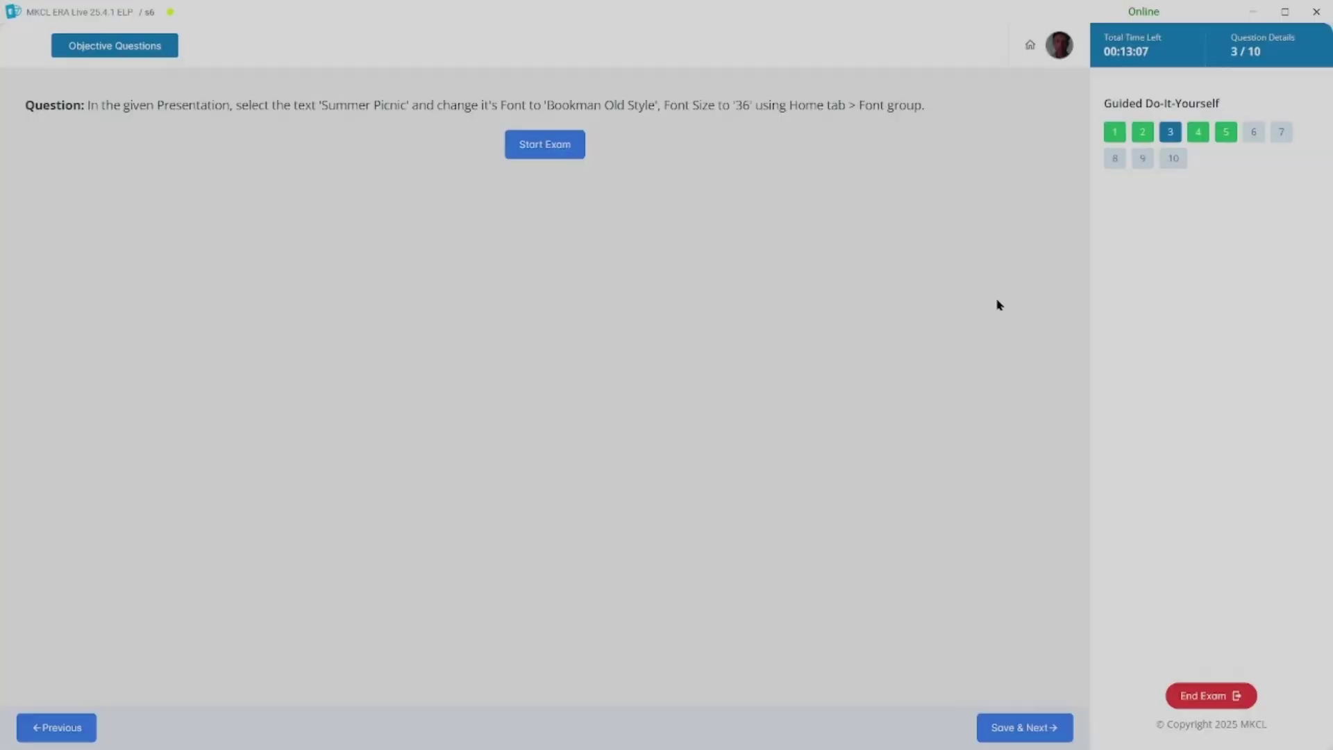
- Start the sixth guided question and maximize its Recipes presentation window
click(1255, 134)
click(562, 144)
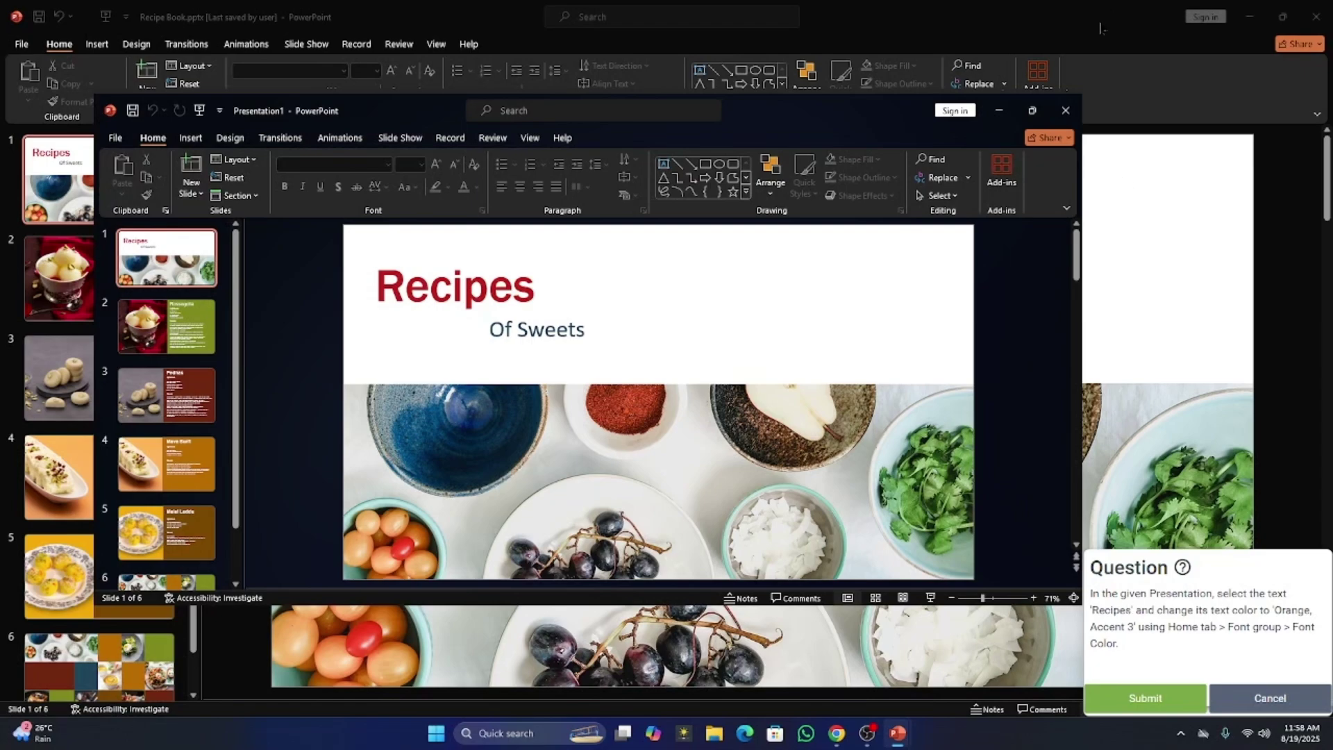
click(1034, 112)
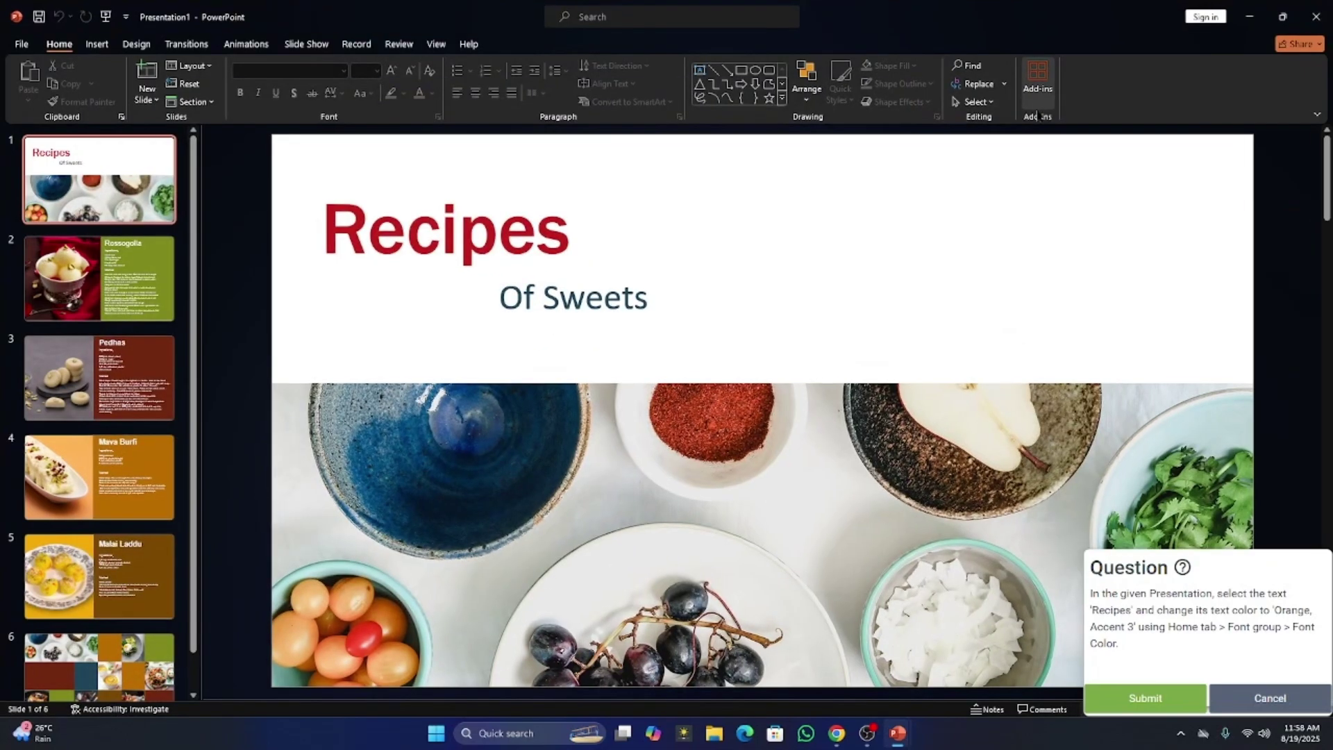